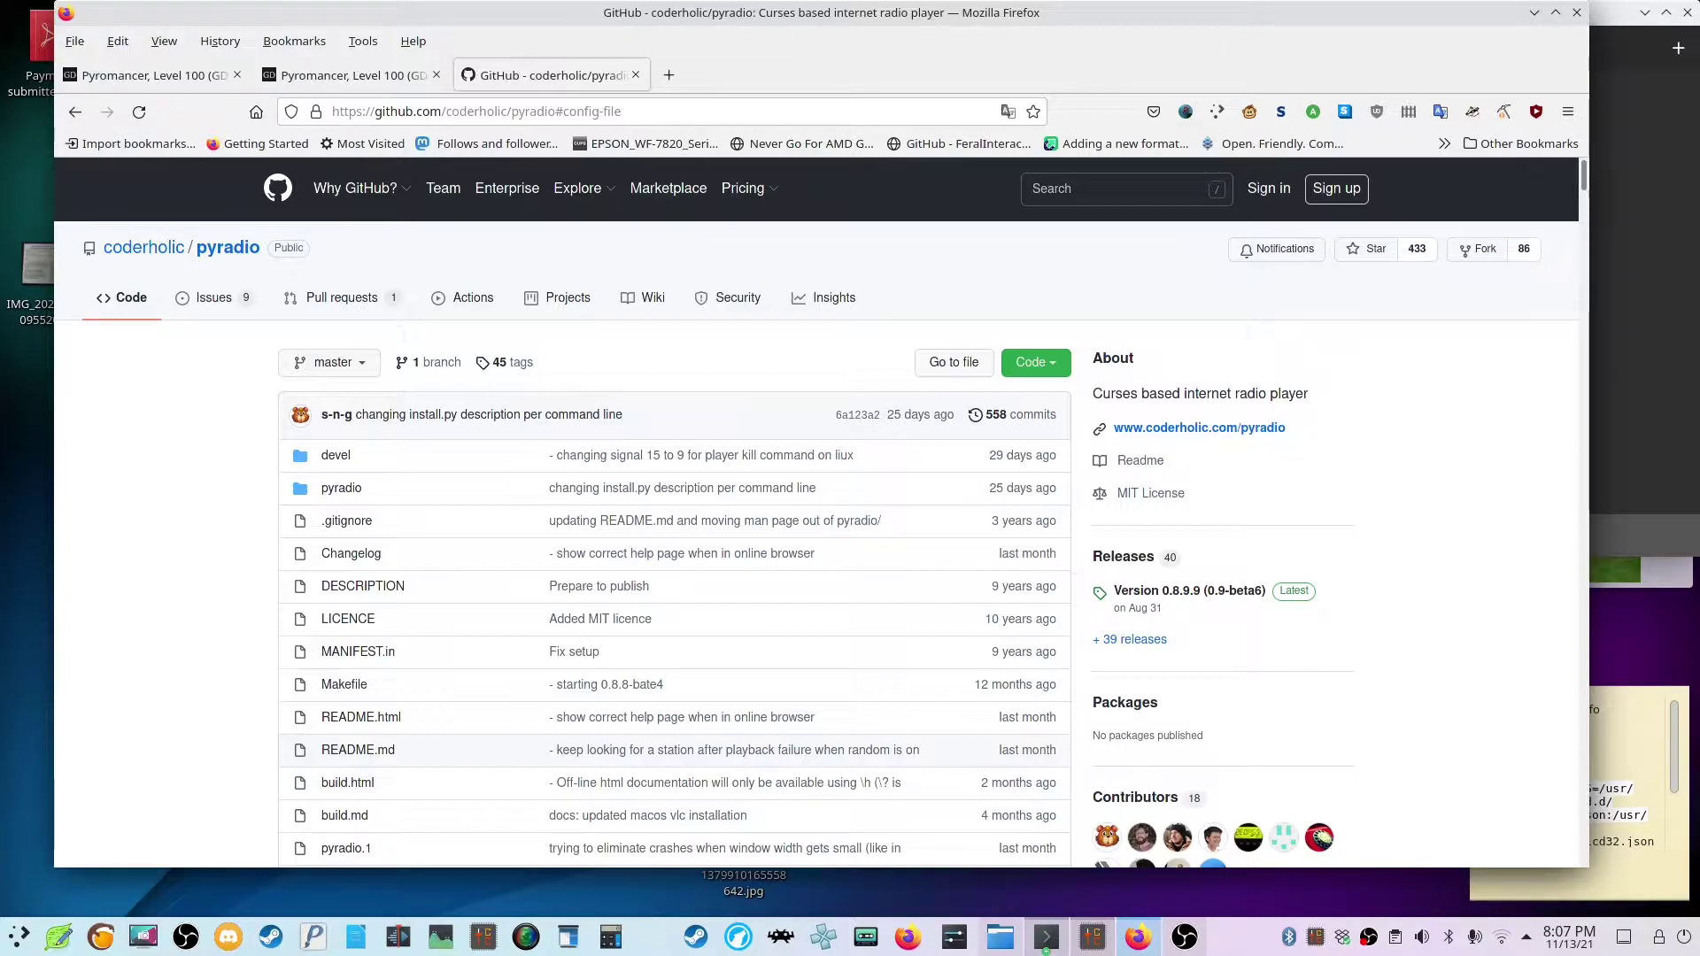
pyautogui.hotkey('ctrl', 'F10')
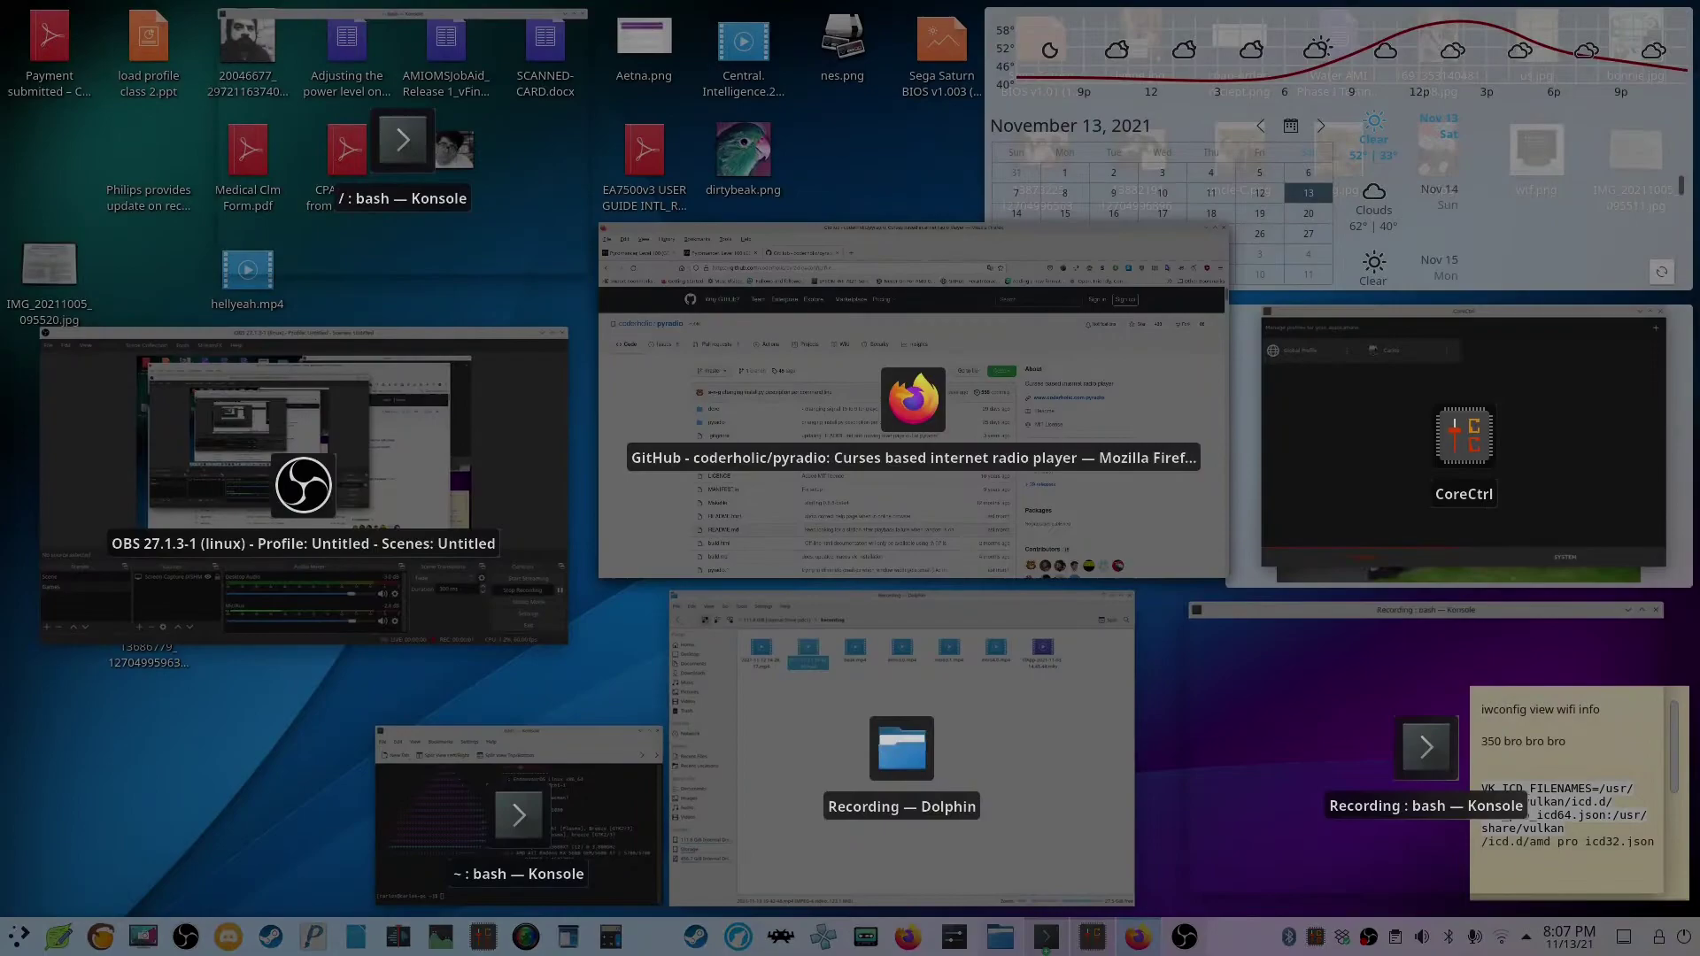
pyautogui.press('Return')
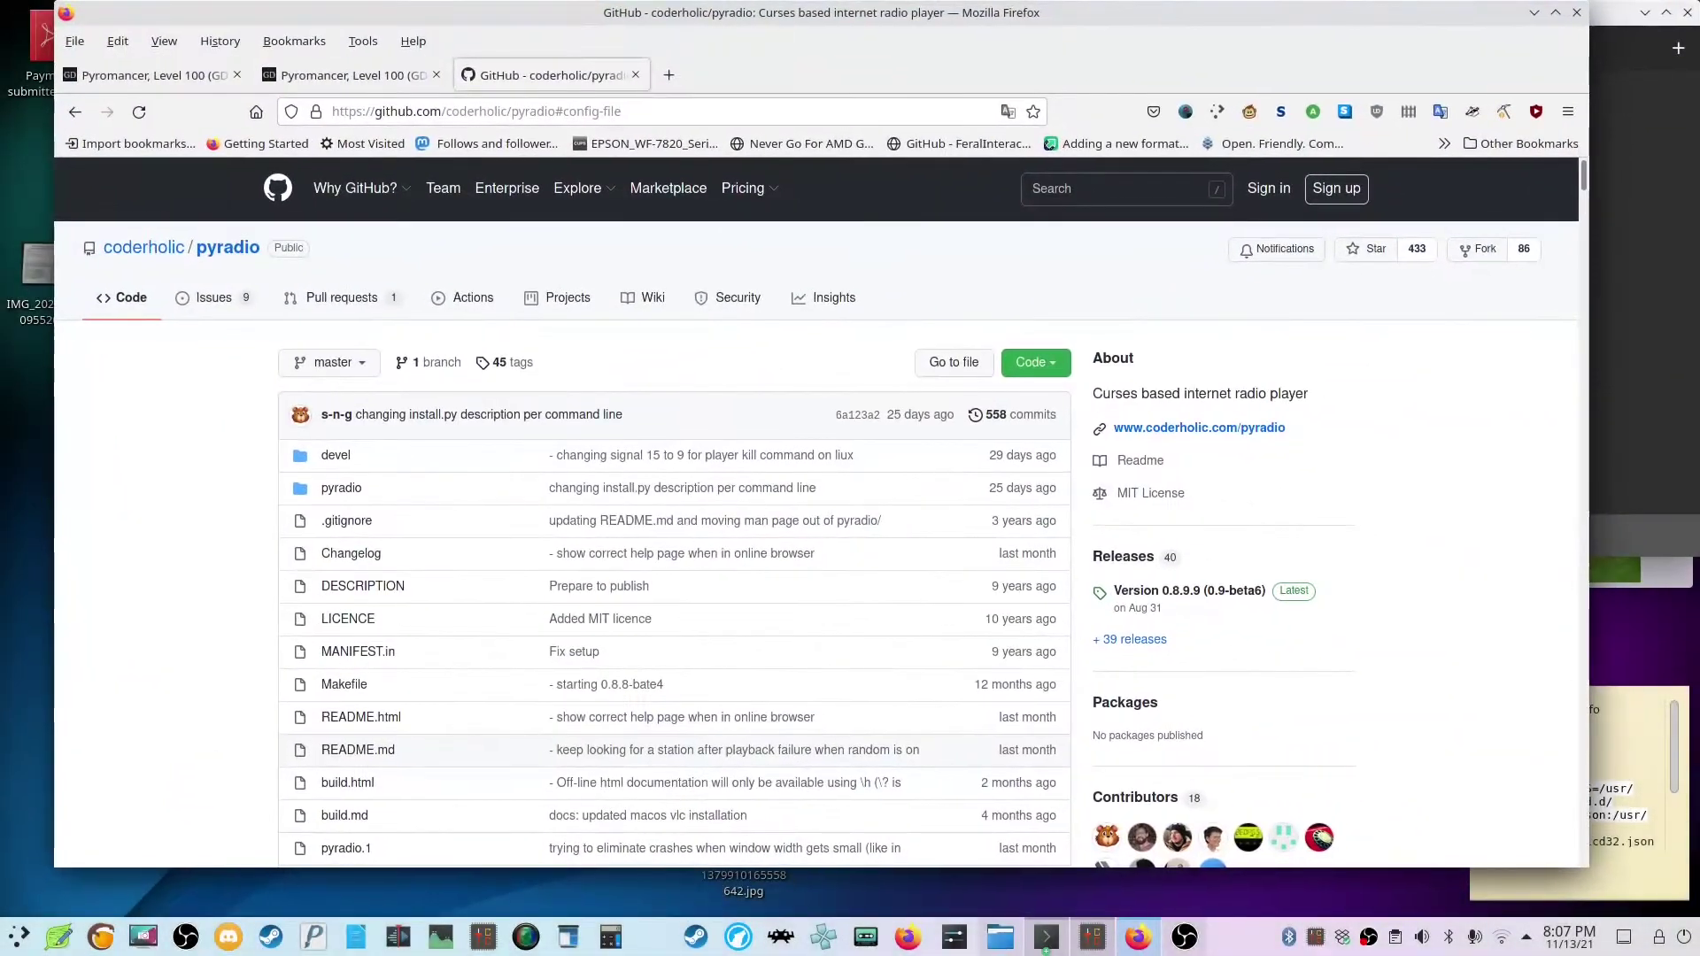
pyautogui.moveTo(143, 248)
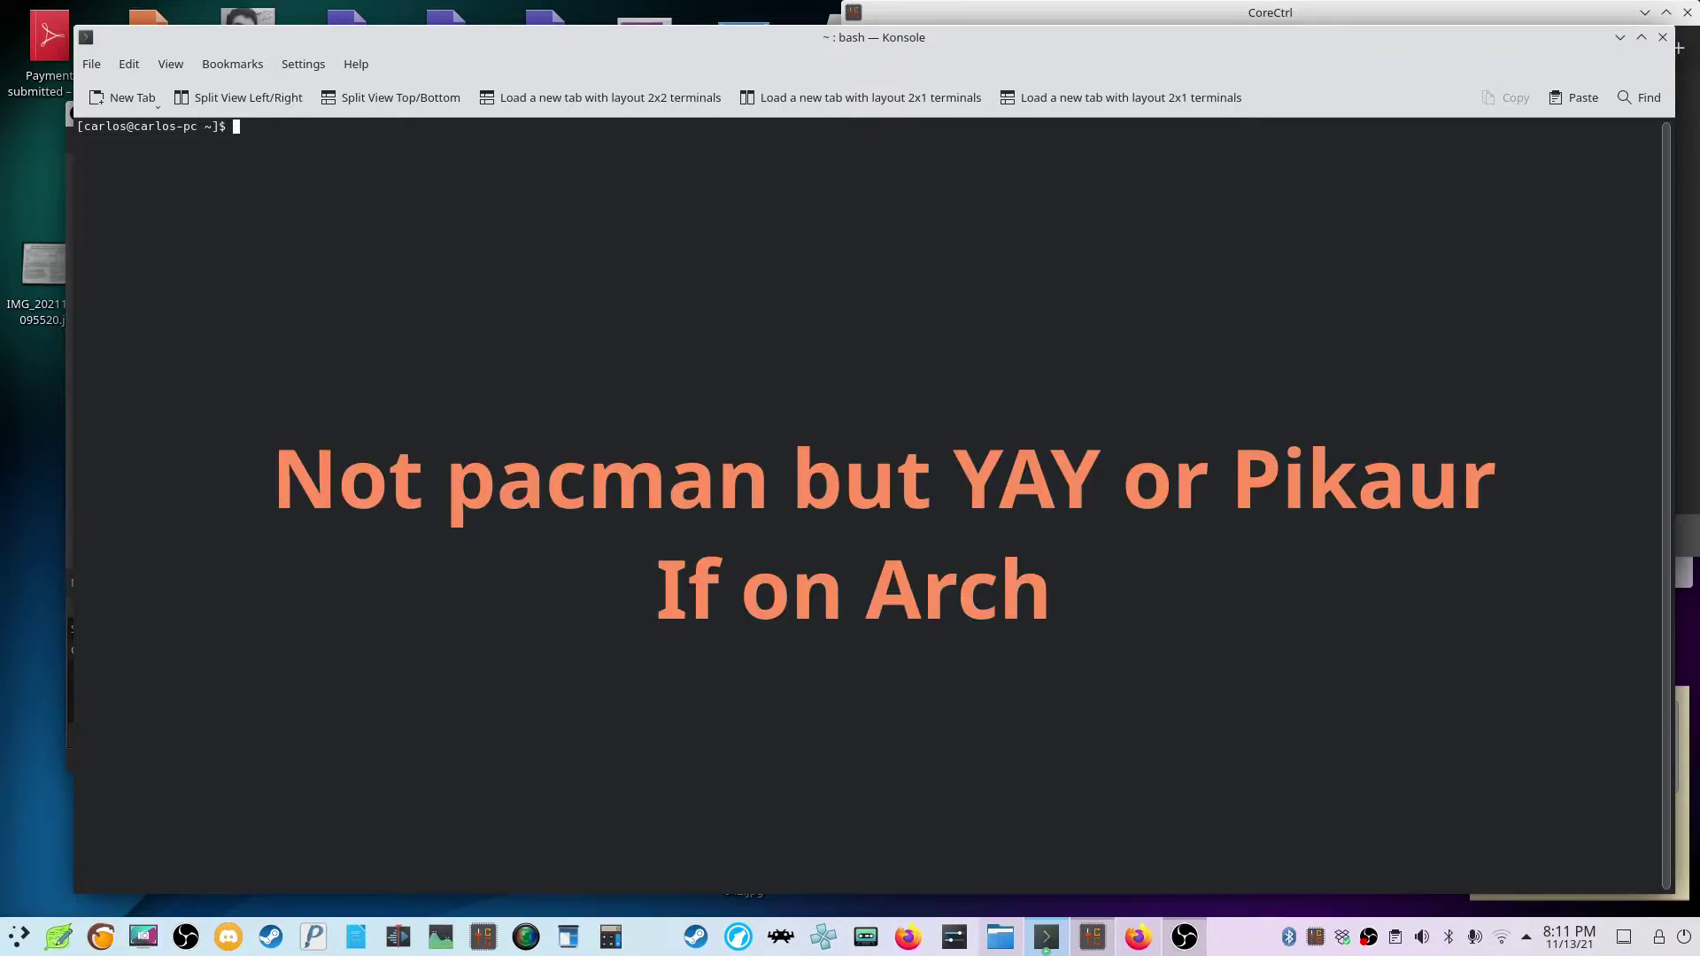
# - Launch PyRadio from the Konsole terminal with the pyradio command
pyautogui.write('pyradio')
pyautogui.press('Return')
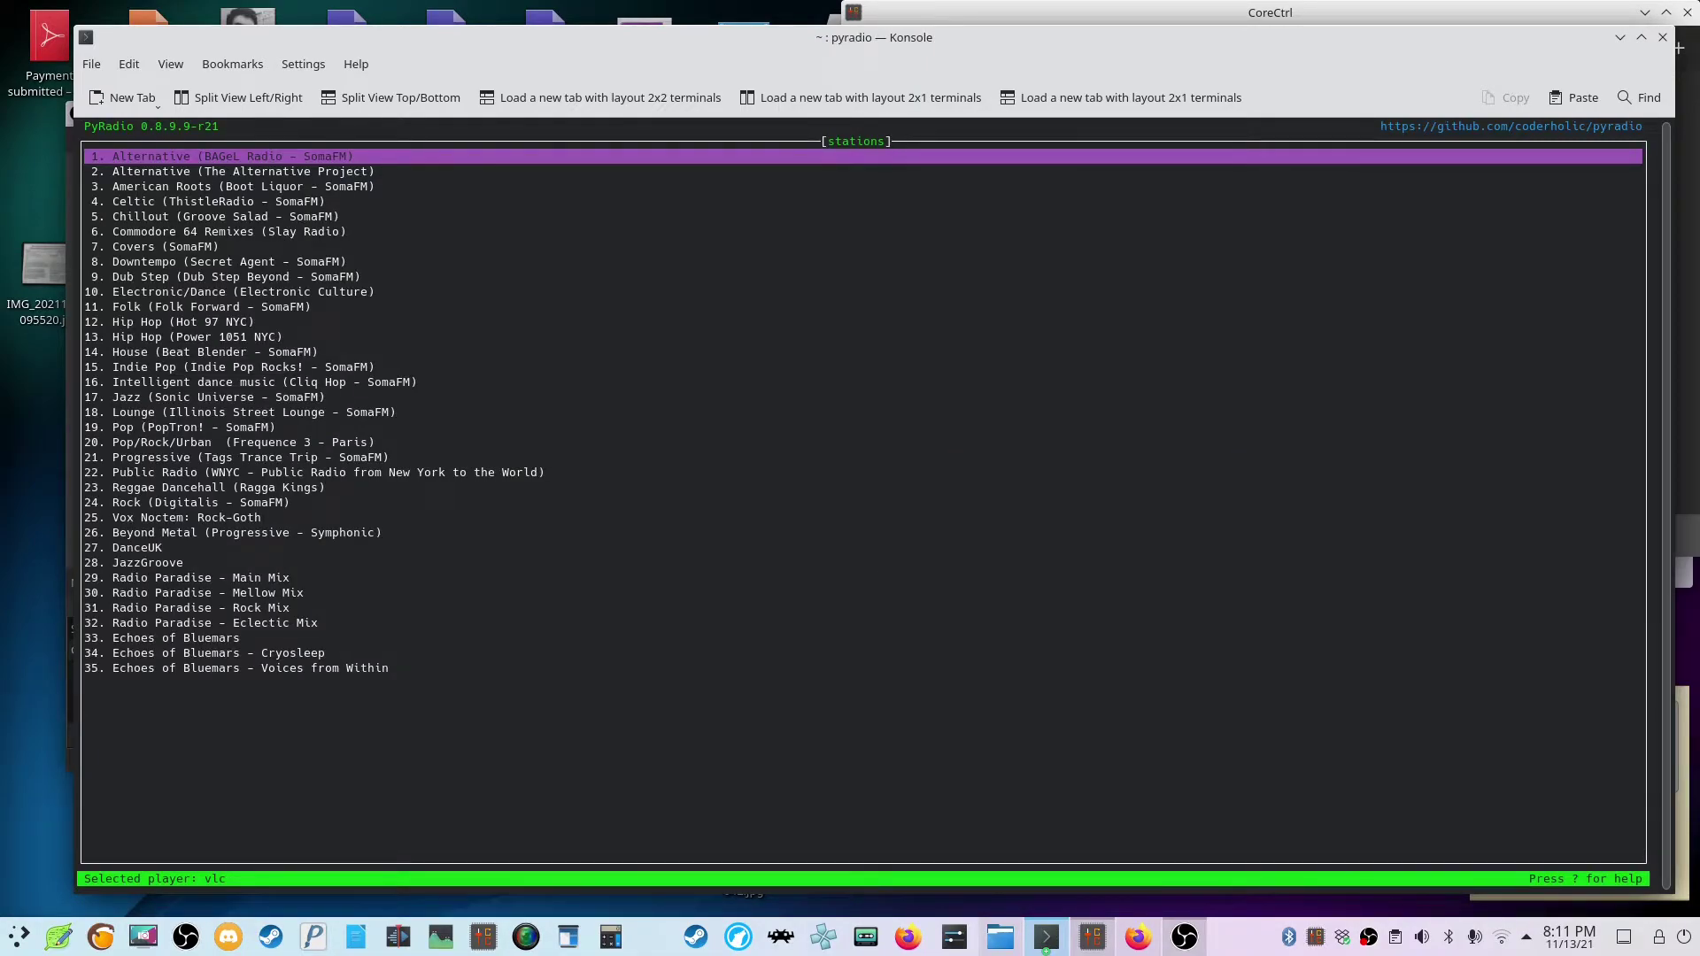
# - Browse the station list and play station 30, Radio Paradise - Mellow Mix
pyautogui.press('Down')
pyautogui.press('Down')
pyautogui.press('Down')
pyautogui.press('Down')
pyautogui.press('Down')
pyautogui.press('Down')
pyautogui.press('Down')
pyautogui.press('Down')
pyautogui.press('Down')
pyautogui.press('Down')
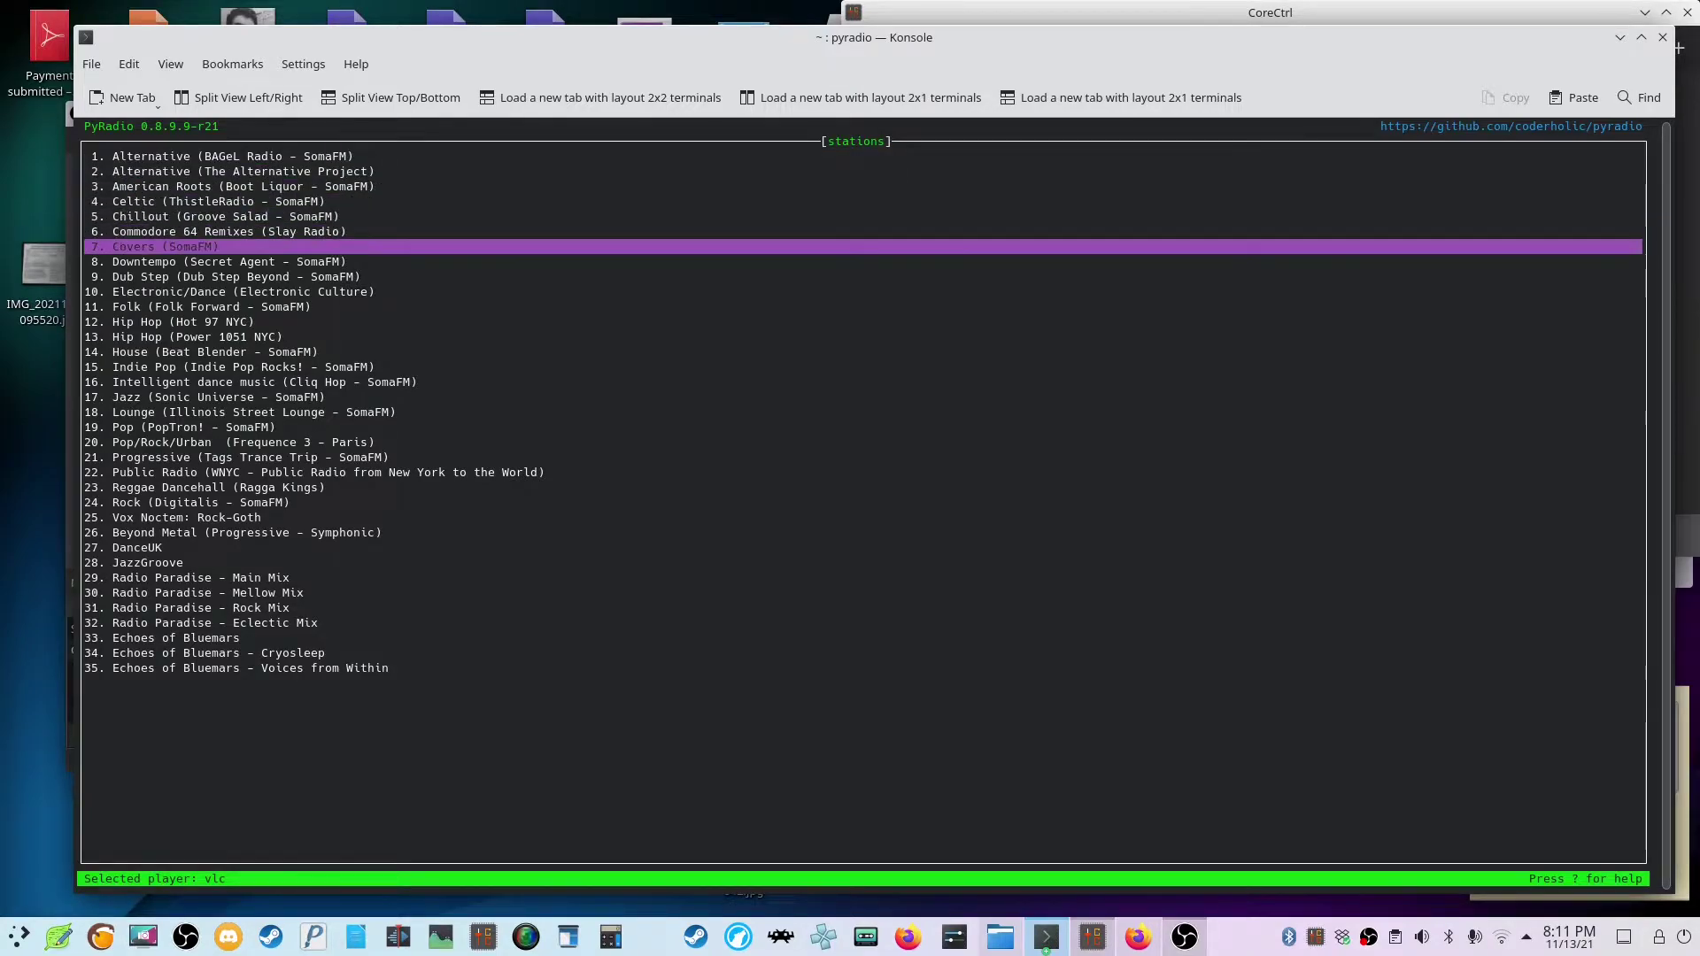
pyautogui.press('Down')
pyautogui.press('Down')
pyautogui.press('Down')
pyautogui.press('Down')
pyautogui.press('Down')
pyautogui.press('Down')
pyautogui.press('Down')
pyautogui.press('Down')
pyautogui.press('Down')
pyautogui.press('Down')
pyautogui.press('Down')
pyautogui.press('Down')
pyautogui.press('Down')
pyautogui.press('Down')
pyautogui.press('Down')
pyautogui.press('Down')
pyautogui.press('Down')
pyautogui.press('Down')
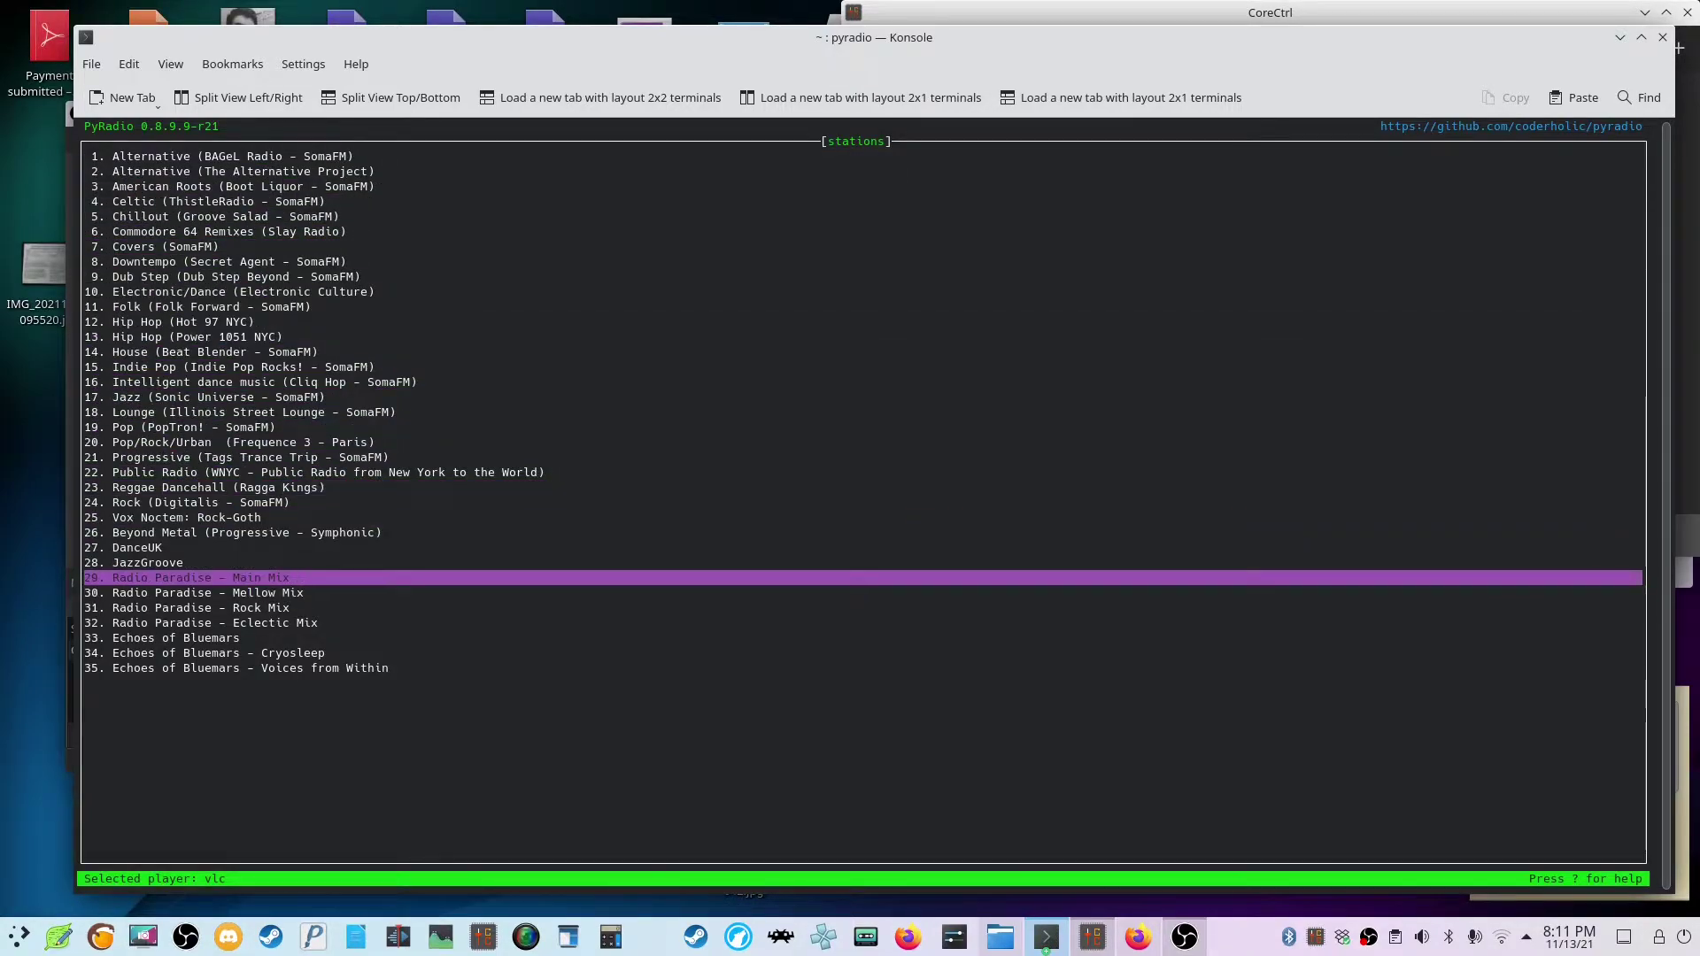
pyautogui.press('Up')
pyautogui.press('Up')
pyautogui.press('Up')
pyautogui.press('Up')
pyautogui.press('Up')
pyautogui.press('Up')
pyautogui.press('Up')
pyautogui.press('Up')
pyautogui.press('Up')
pyautogui.press('Up')
pyautogui.press('Up')
pyautogui.press('Up')
pyautogui.press('Up')
pyautogui.press('Up')
pyautogui.press('Up')
pyautogui.press('Down')
pyautogui.press('Down')
pyautogui.press('Down')
pyautogui.press('Down')
pyautogui.press('Down')
pyautogui.press('Down')
pyautogui.press('Down')
pyautogui.press('Down')
pyautogui.press('Down')
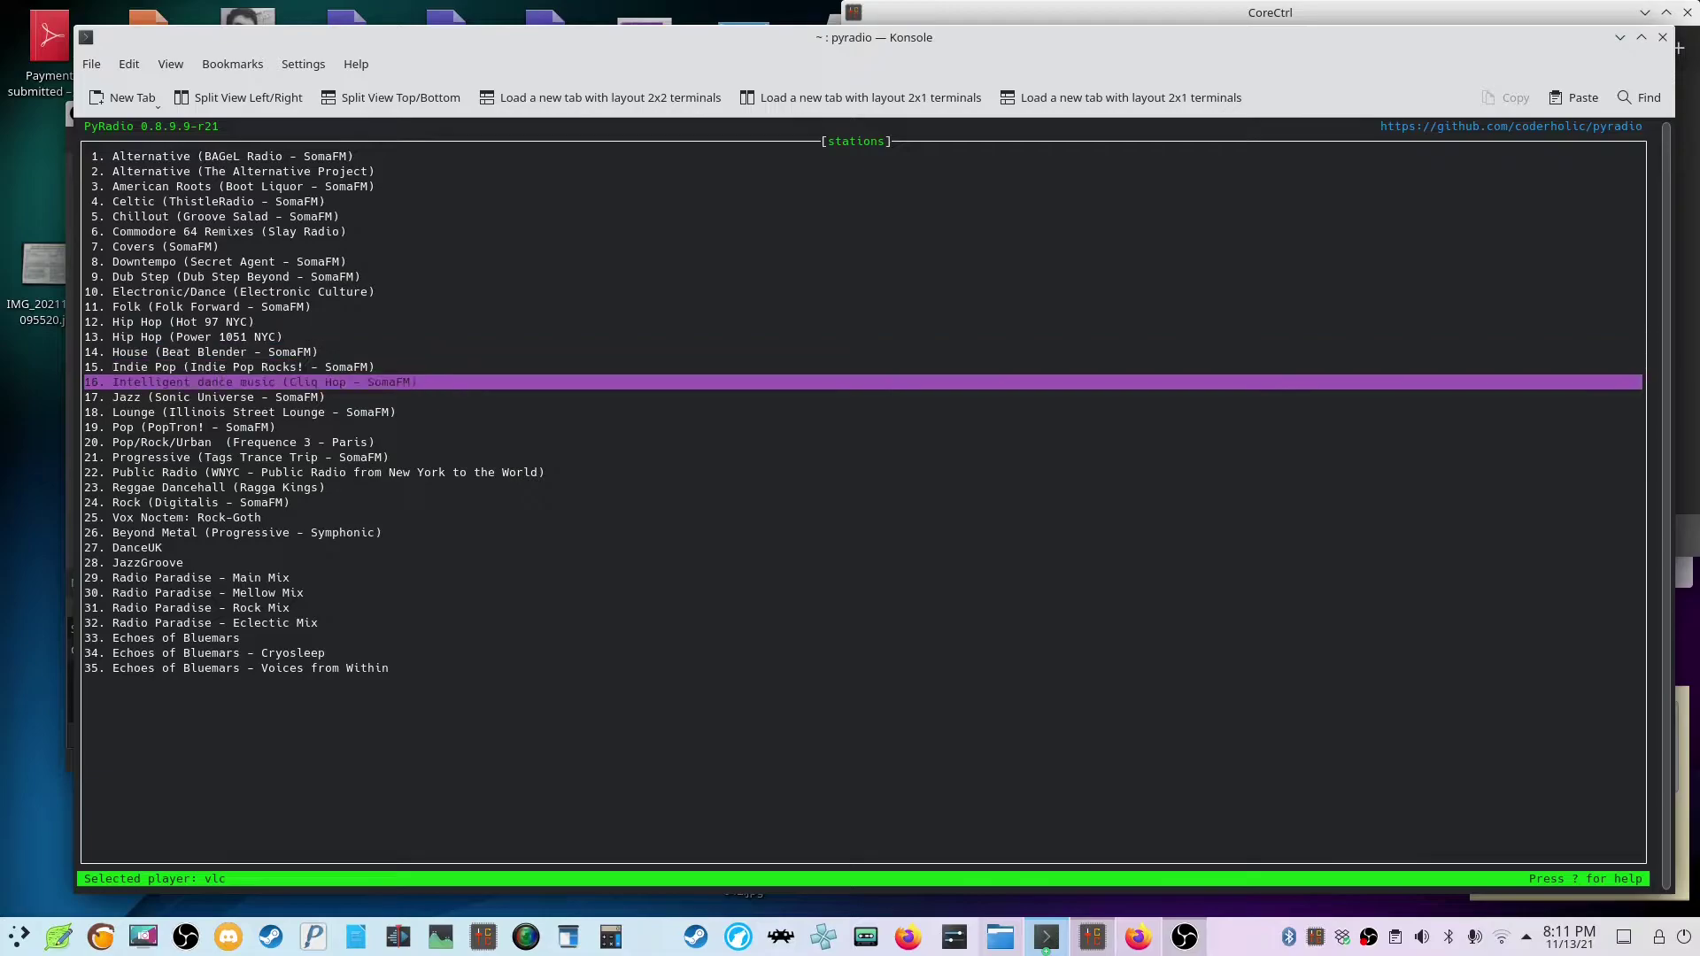
pyautogui.press('Down')
pyautogui.press('Down')
pyautogui.press('Down')
pyautogui.press('Down')
pyautogui.press('Down')
pyautogui.press('Down')
pyautogui.press('Down')
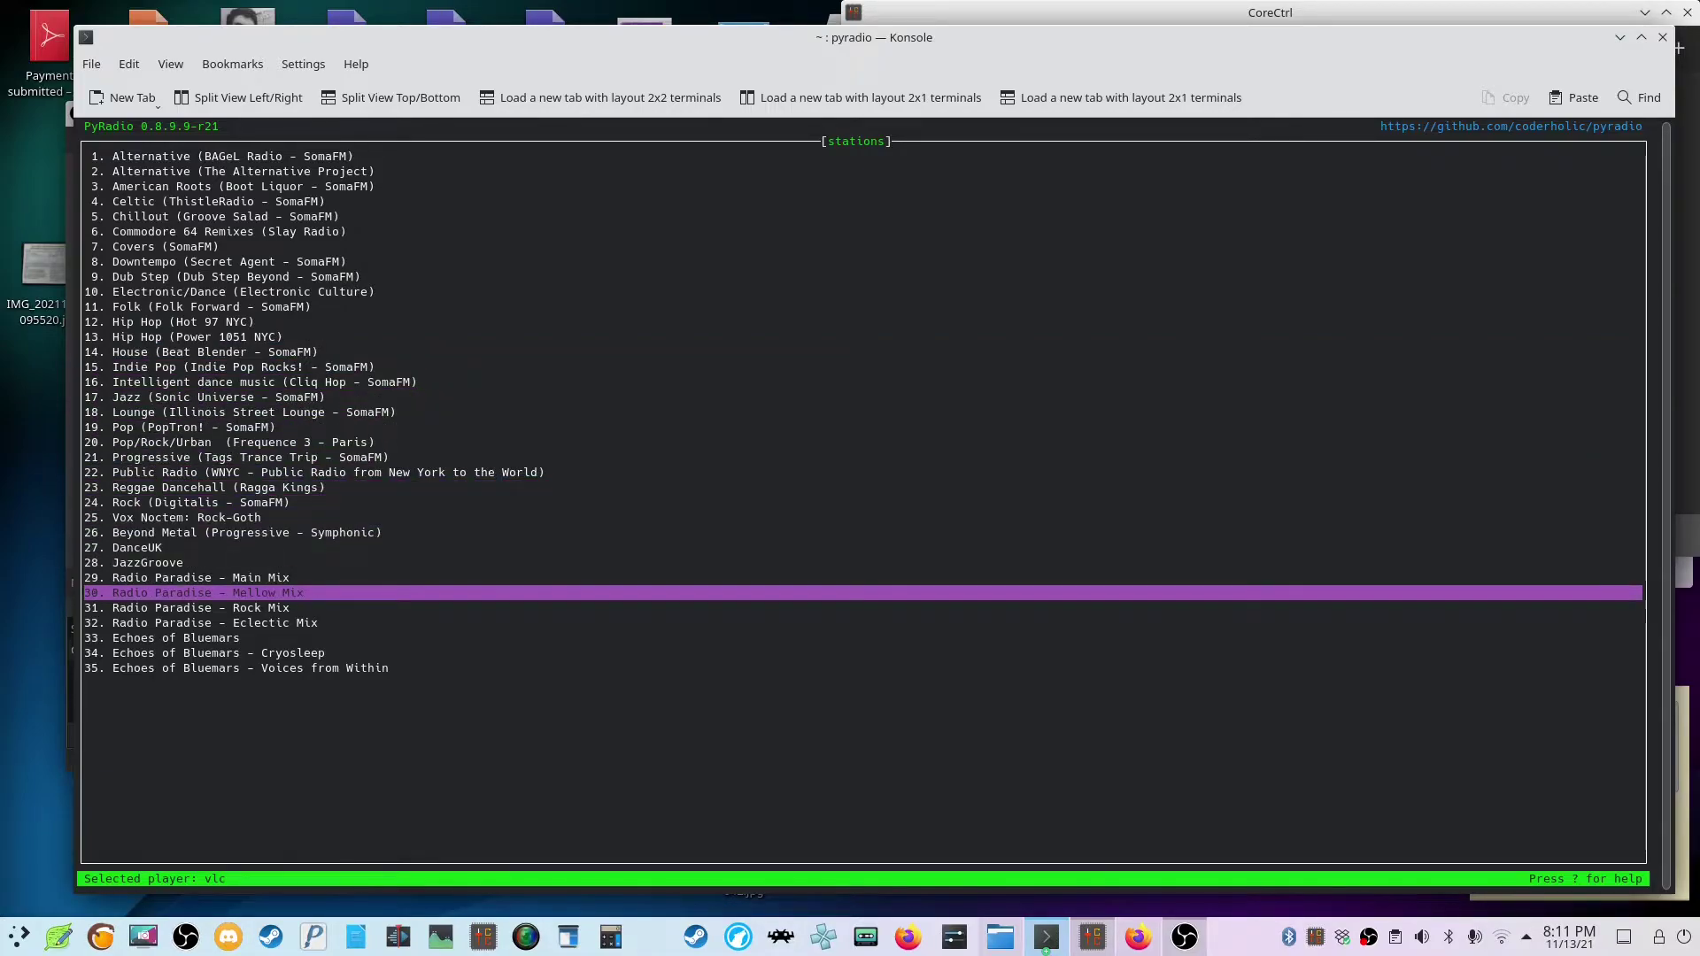
pyautogui.press('Return')
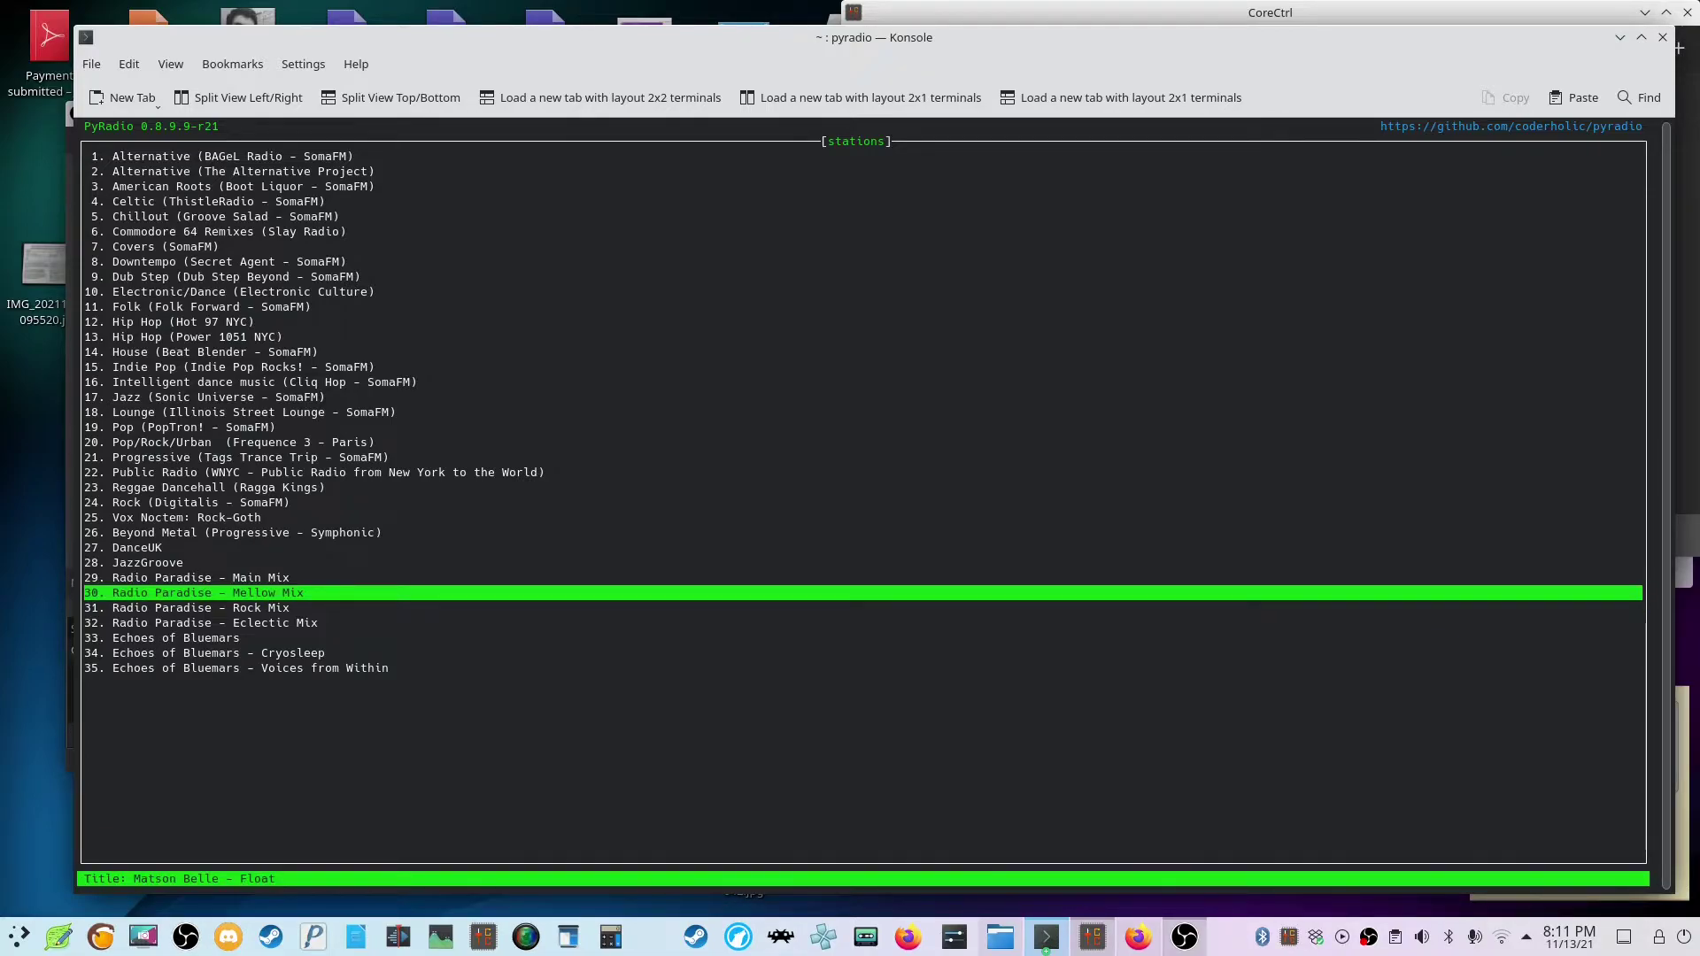
# - Switch playback to station 34, Echoes of Bluemars - Cryosleep
pyautogui.press('Down')
pyautogui.press('Down')
pyautogui.press('Down')
pyautogui.press('Down')
pyautogui.press('Return')
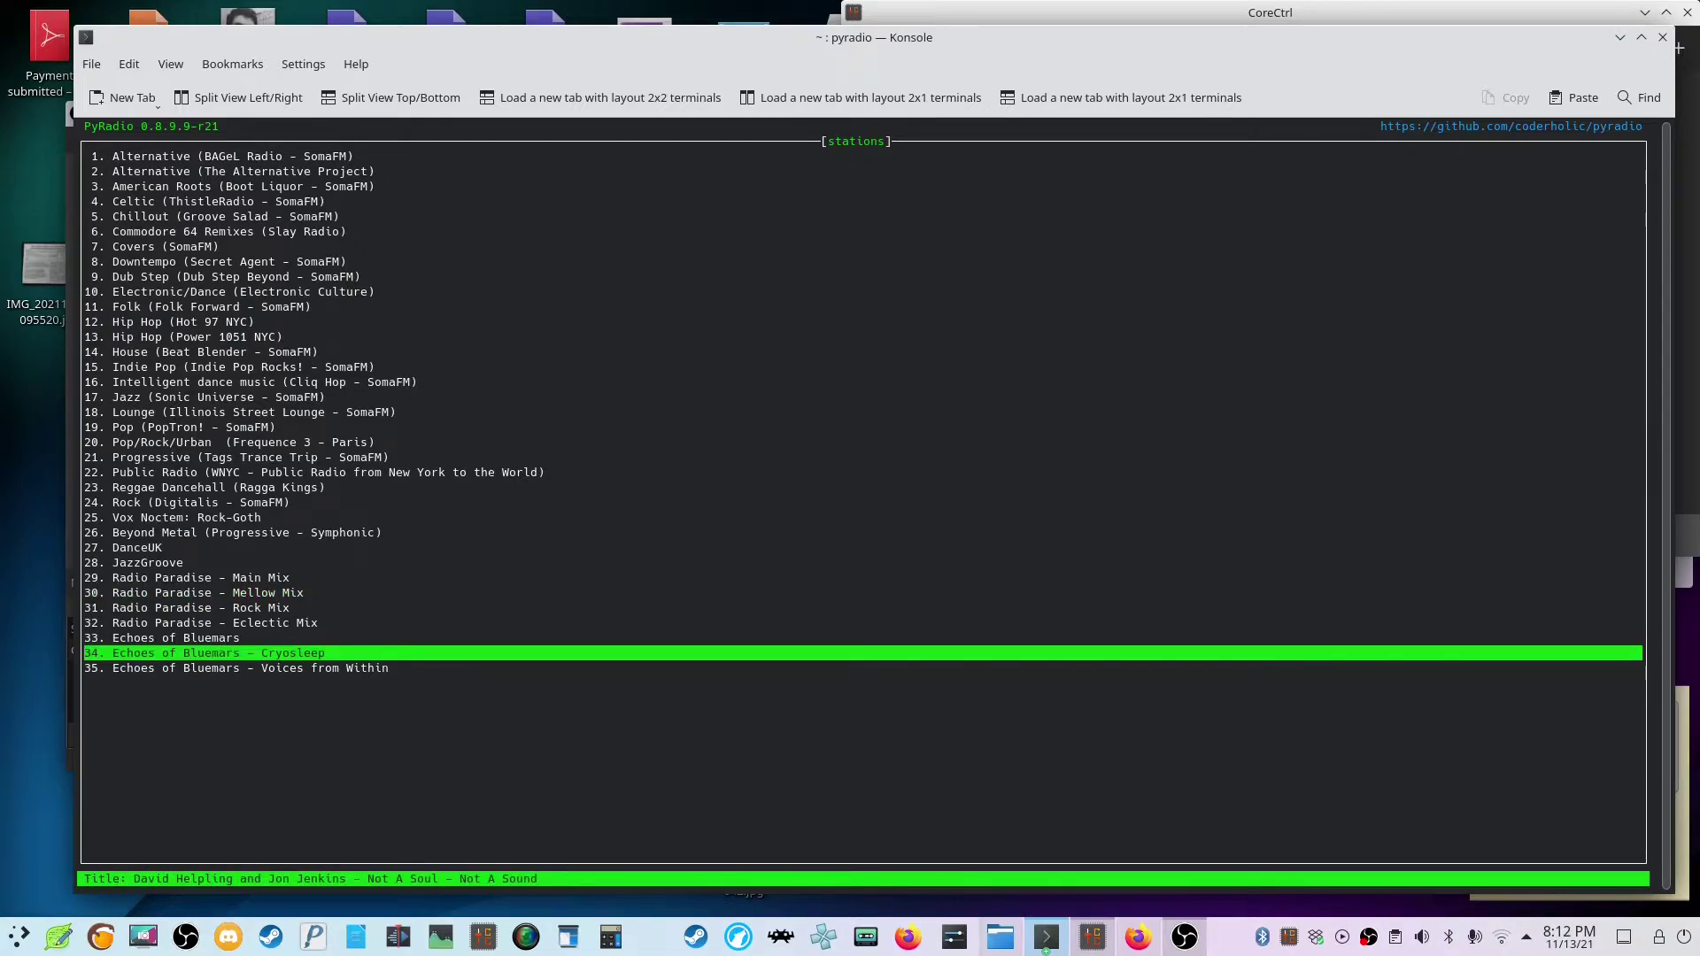
# - Look back through the earlier stations in the list and quit PyRadio
pyautogui.press('Up')
pyautogui.press('Up')
pyautogui.press('Up')
pyautogui.press('Up')
pyautogui.press('Up')
pyautogui.press('Up')
pyautogui.press('Up')
pyautogui.press('Up')
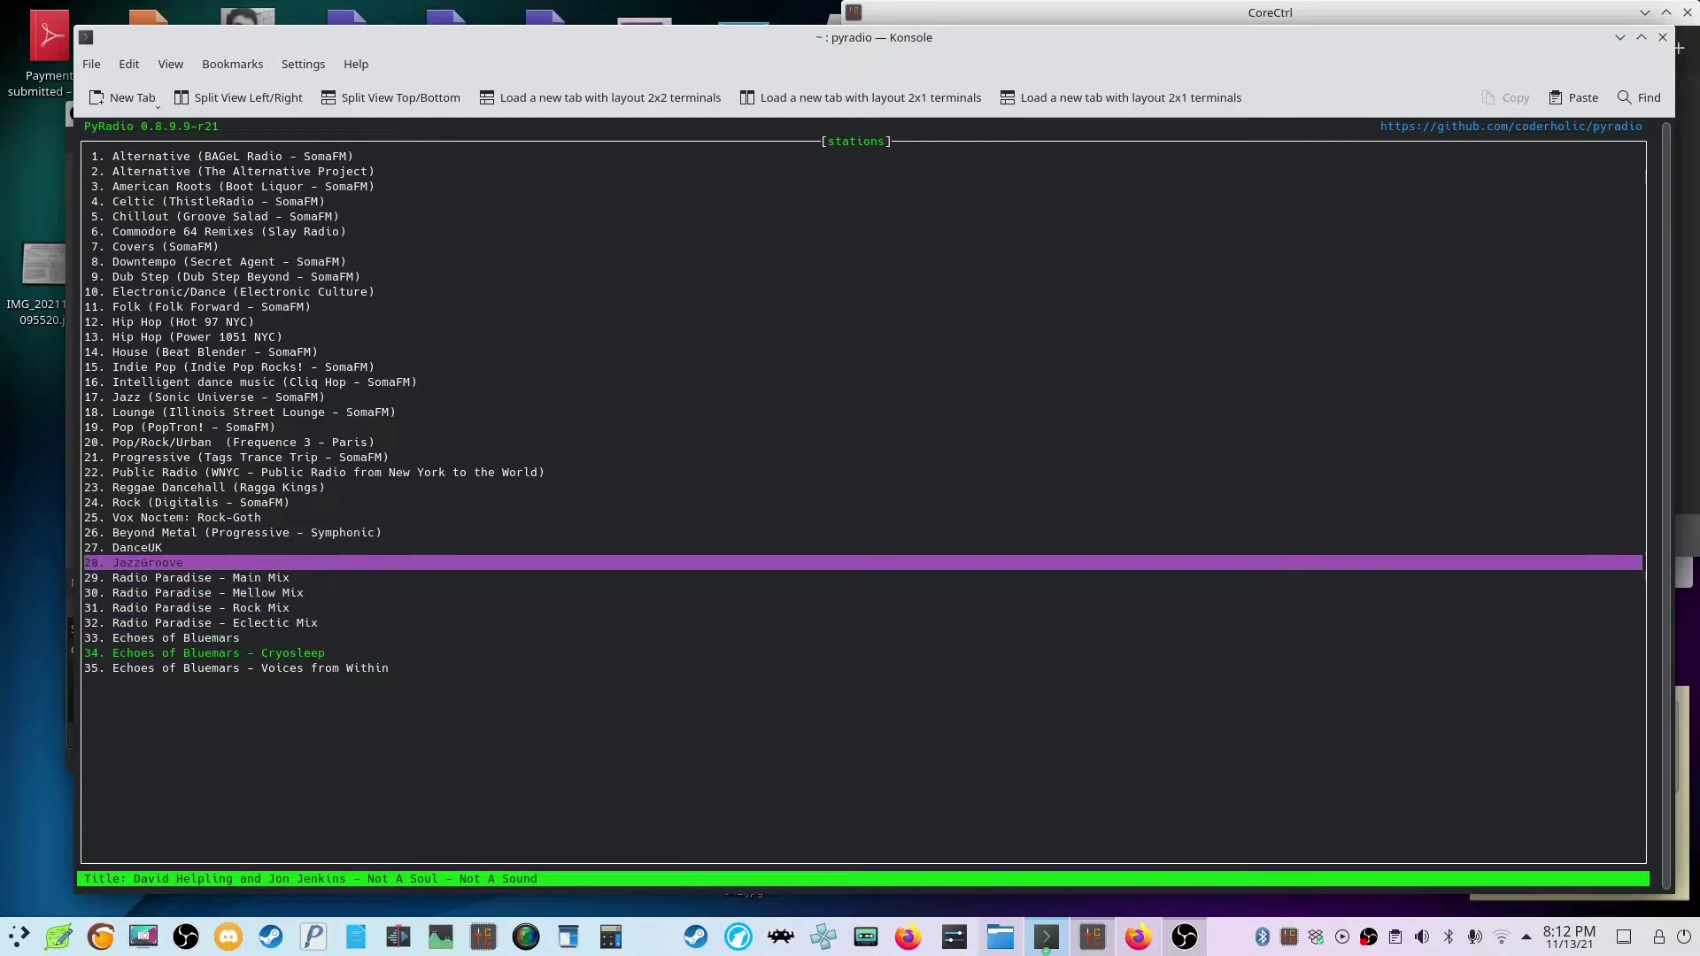
pyautogui.press('Up')
pyautogui.press('Up')
pyautogui.press('Up')
pyautogui.press('Up')
pyautogui.press('Up')
pyautogui.press('Up')
pyautogui.press('Up')
pyautogui.press('Up')
pyautogui.press('Up')
pyautogui.press('Up')
pyautogui.press('Up')
pyautogui.press('Up')
pyautogui.press('Up')
pyautogui.press('Up')
pyautogui.press('Up')
pyautogui.press('Up')
pyautogui.press('Up')
pyautogui.press('Up')
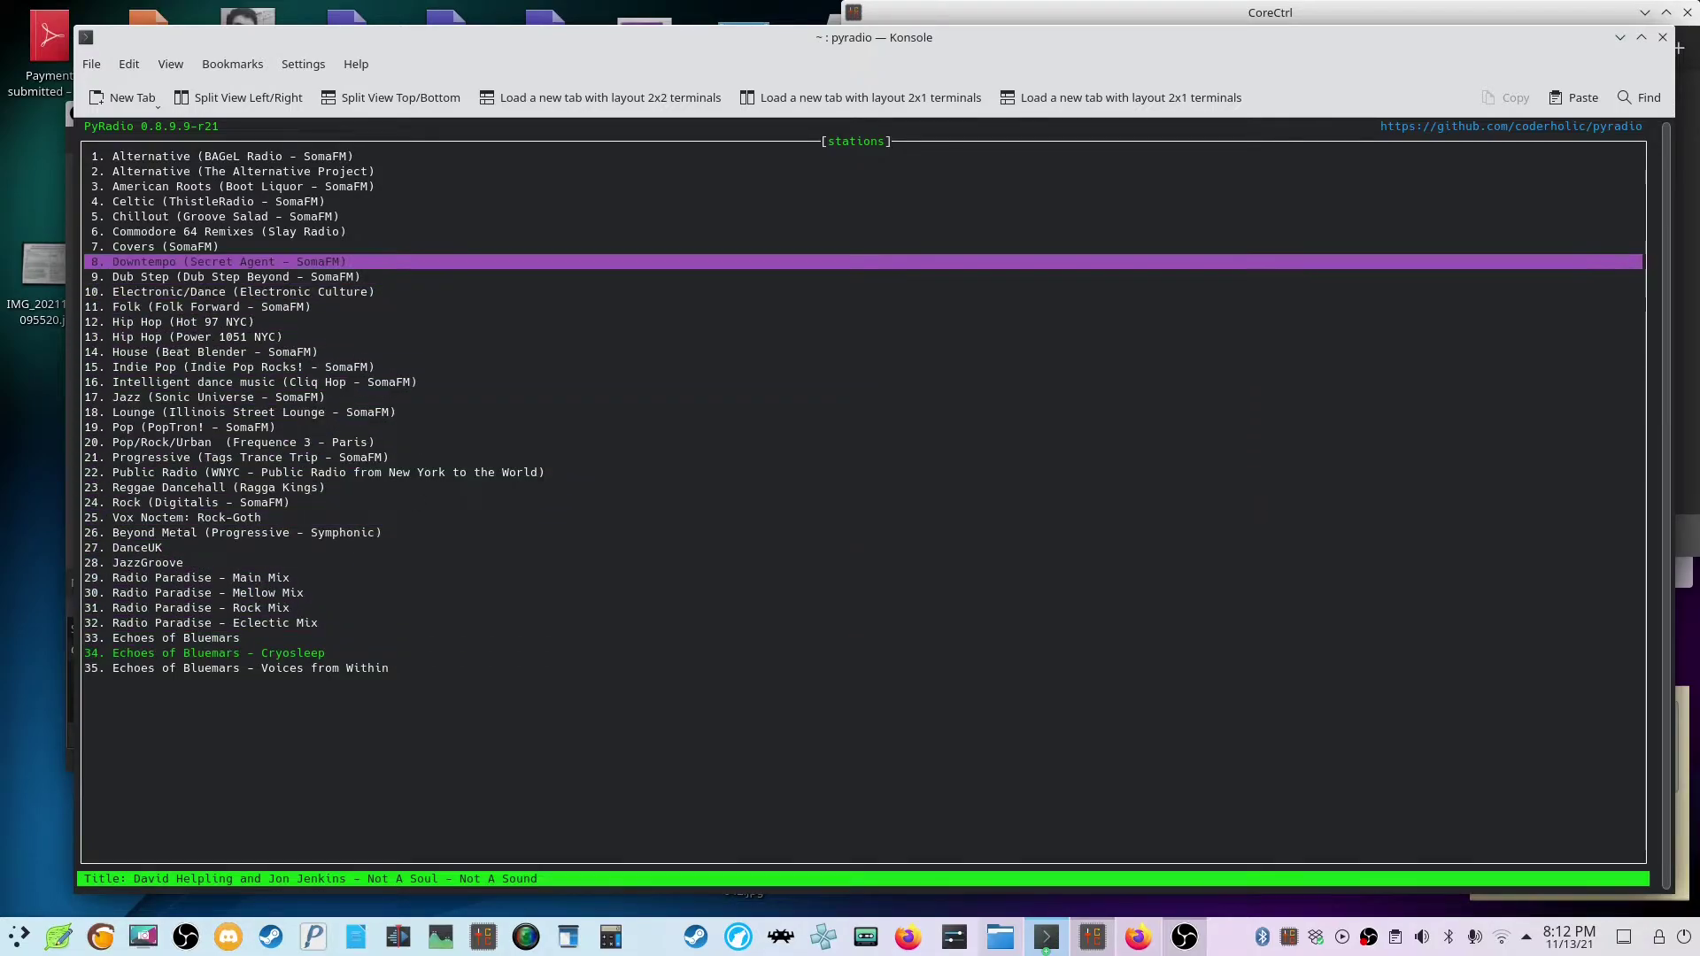
pyautogui.press('Down')
pyautogui.press('Down')
pyautogui.press('Down')
pyautogui.press('Down')
pyautogui.press('Down')
pyautogui.press('Down')
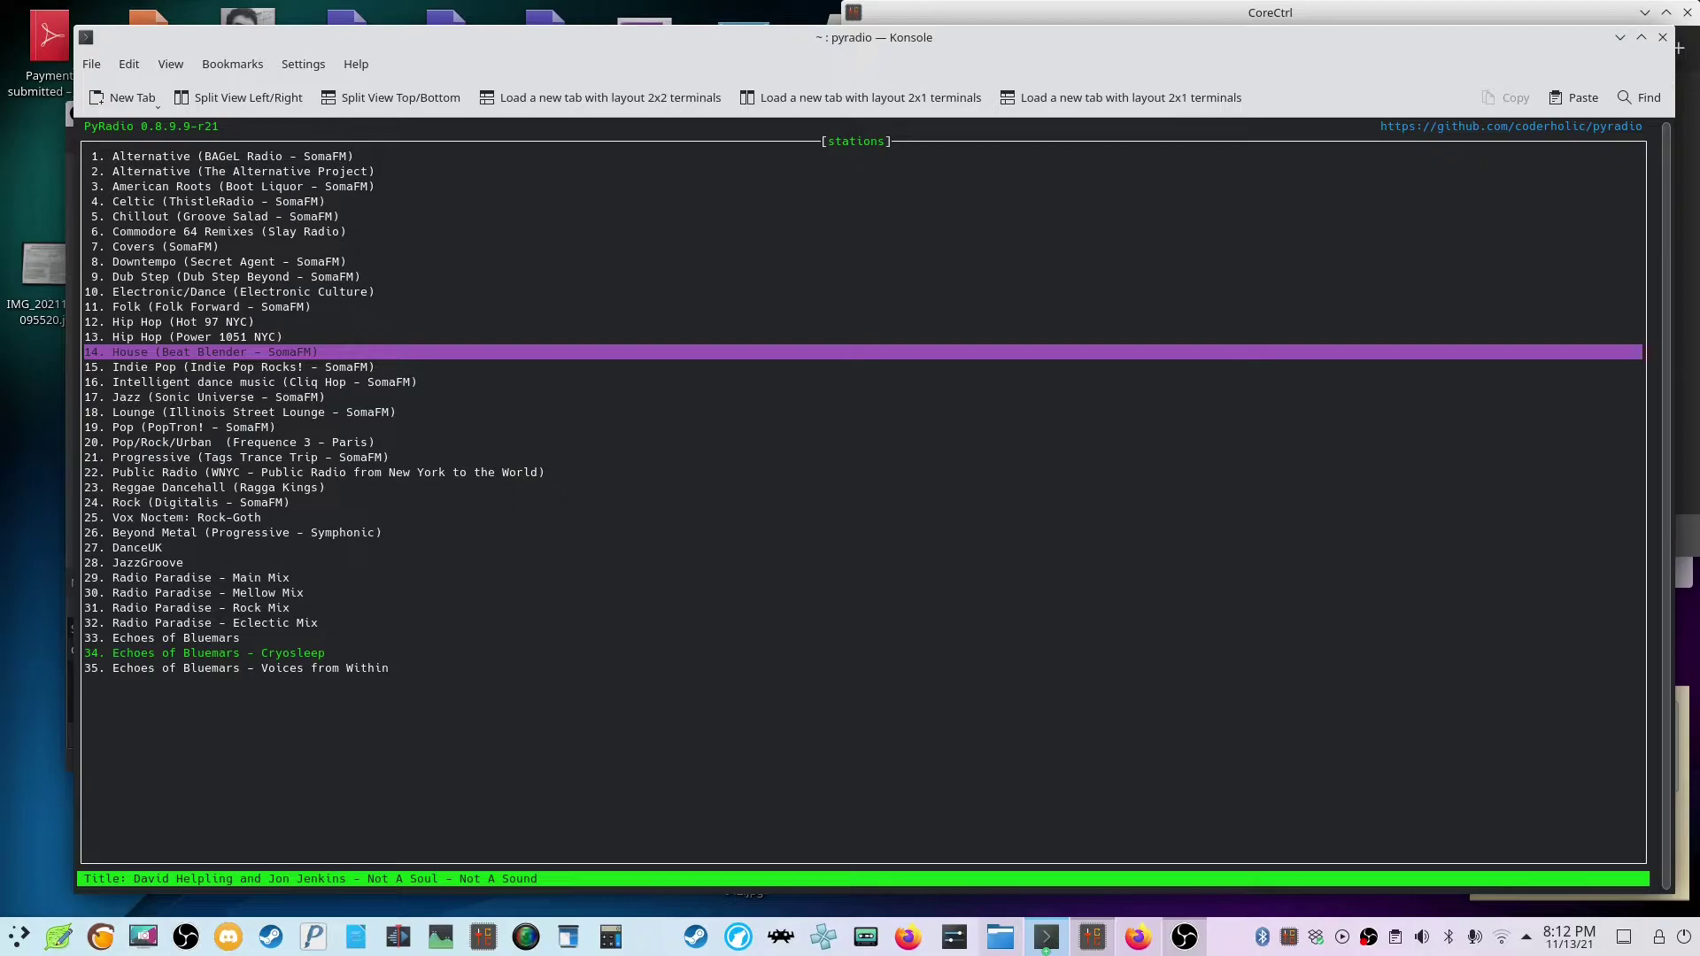
pyautogui.press('q')
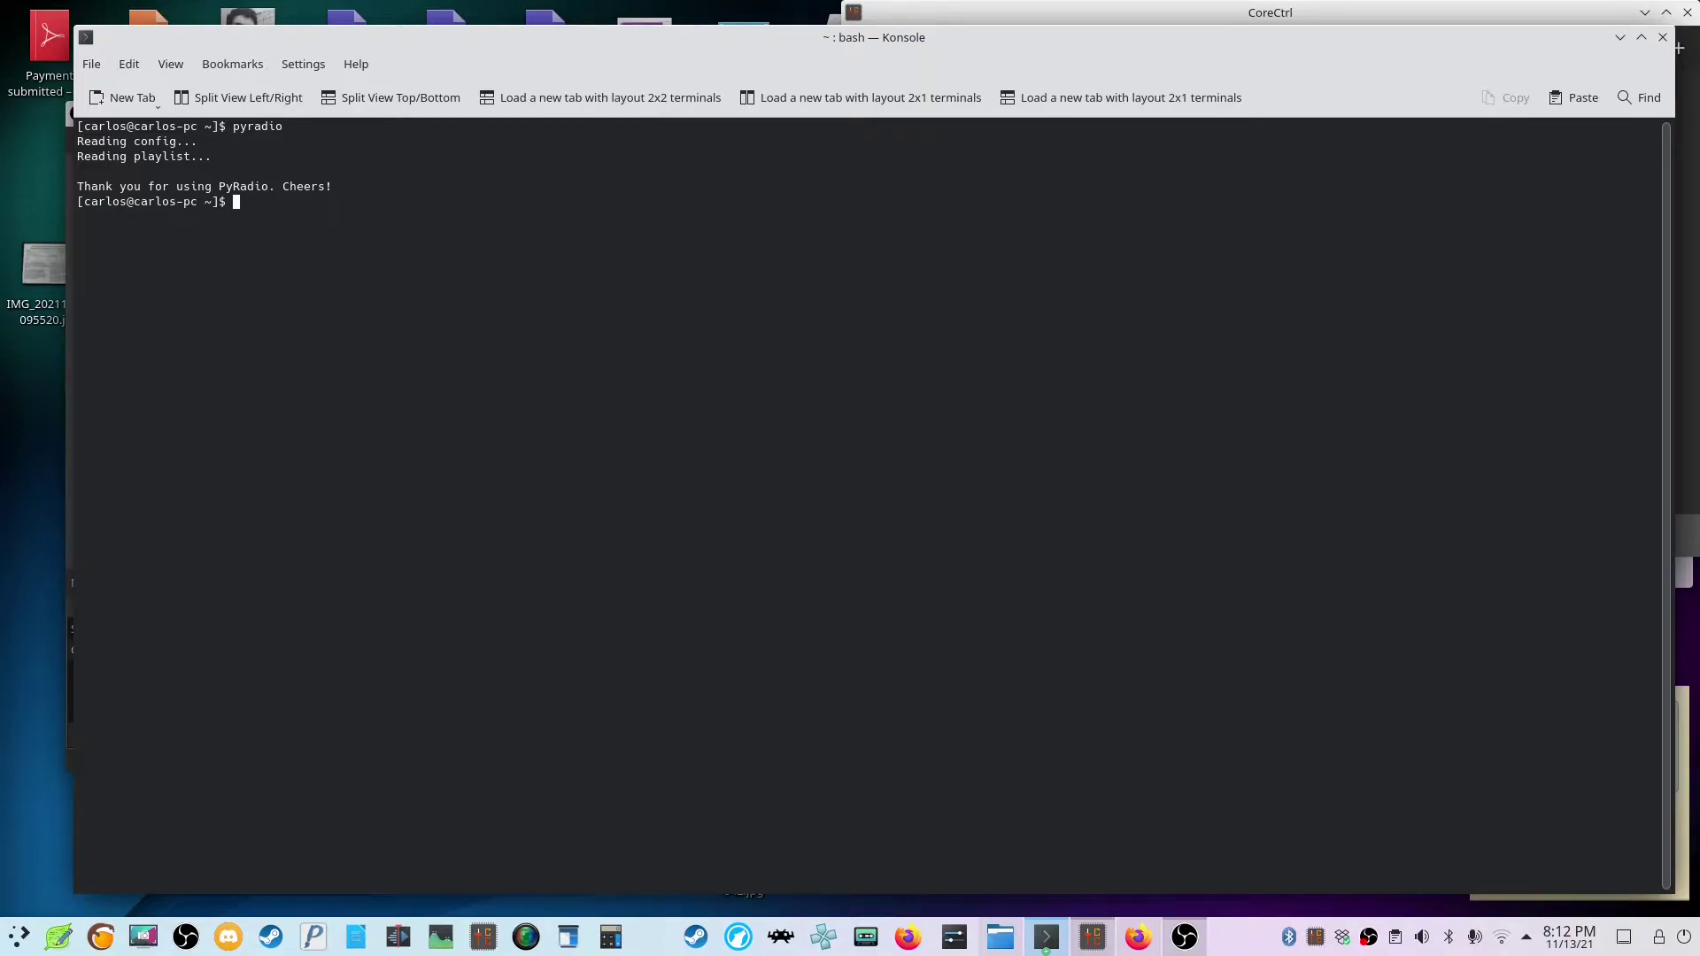
# - Open stations.csv from the .config/pyradio folder in LibreOffice Calc with the default import settings and dismiss the tip of the day
pyautogui.moveTo(1137, 937)
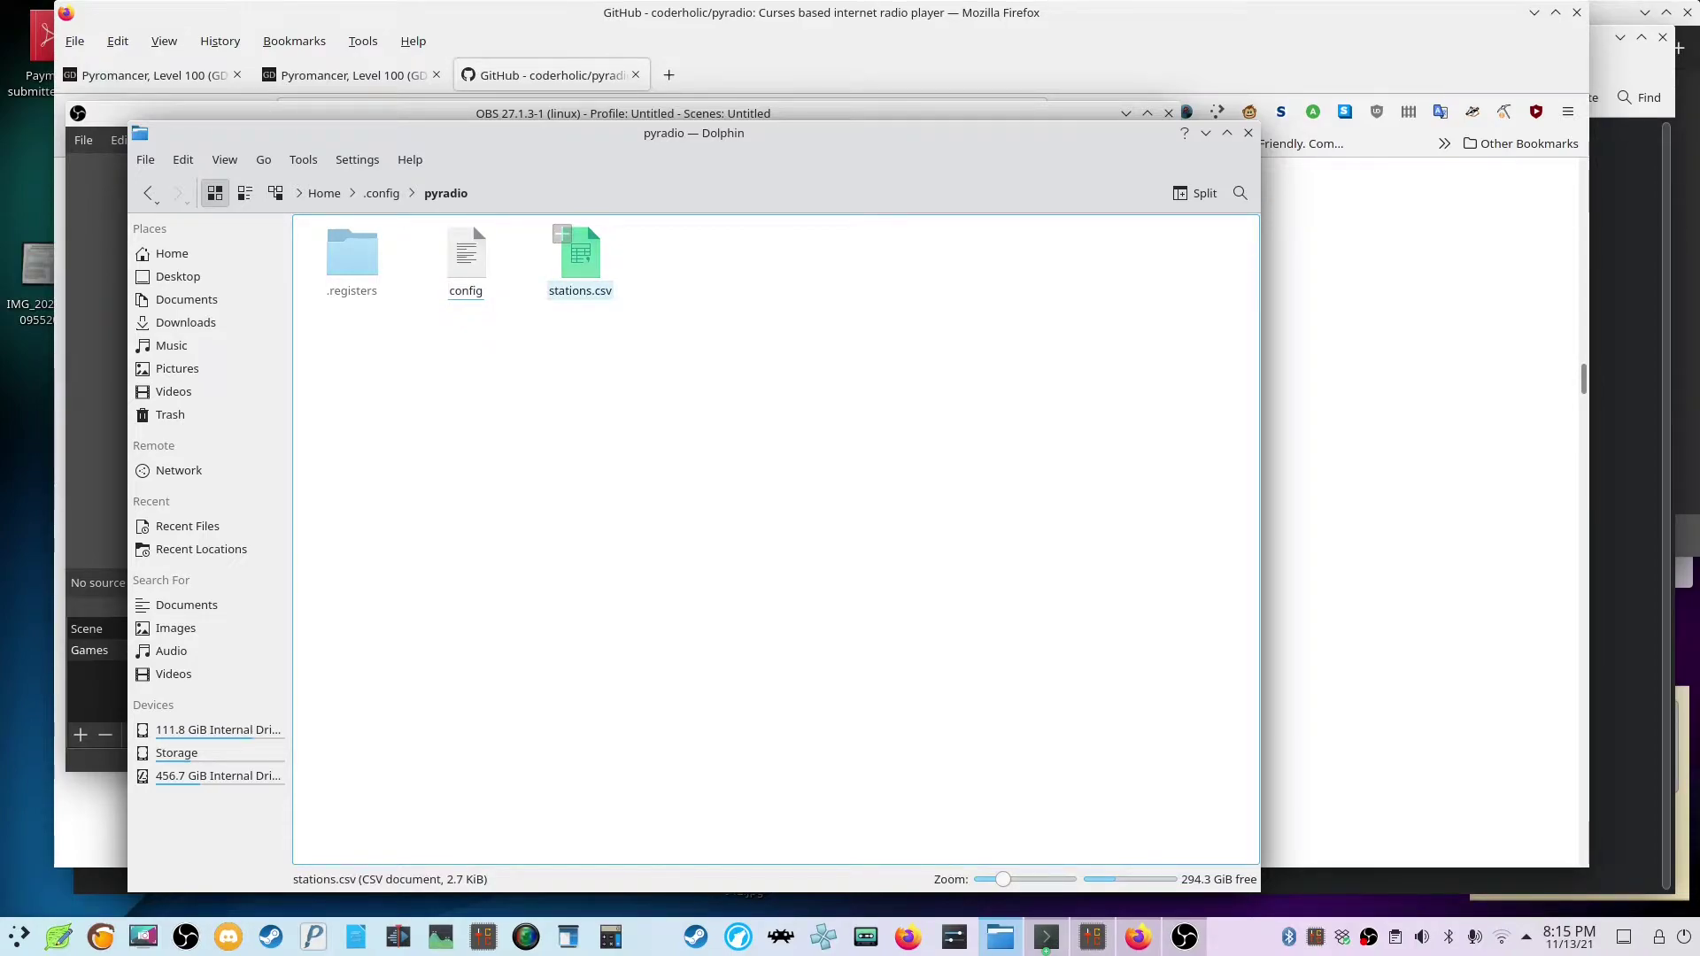
pyautogui.rightClick(578, 278)
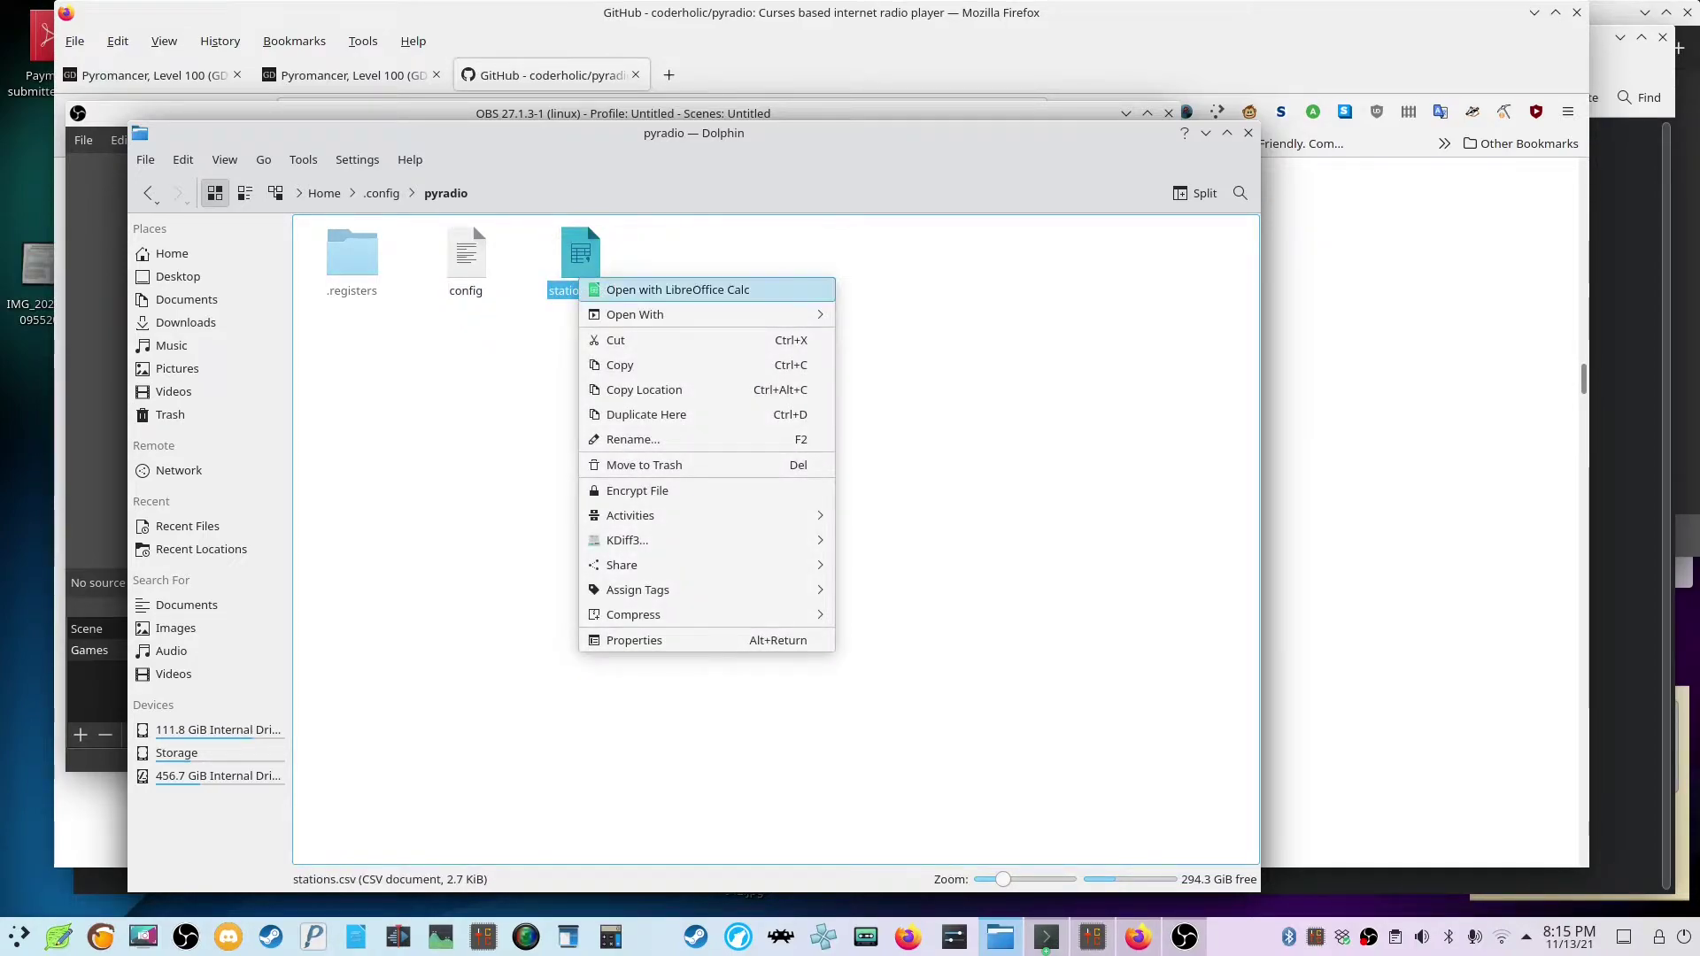
pyautogui.click(673, 290)
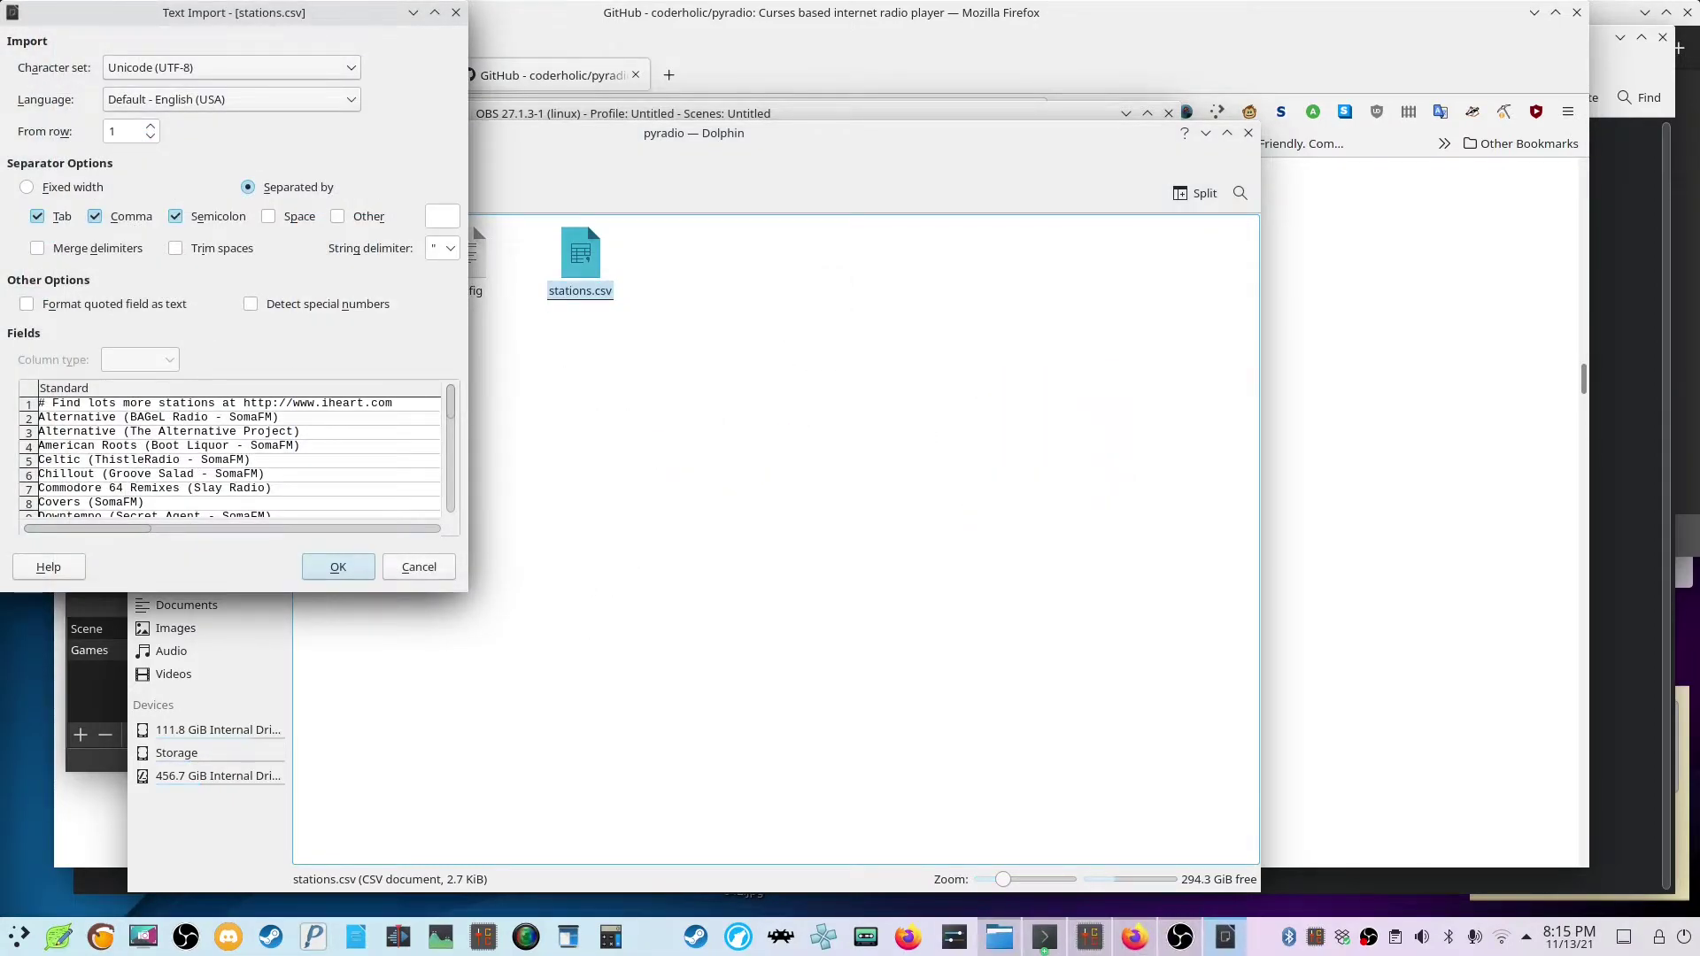
pyautogui.press('Return')
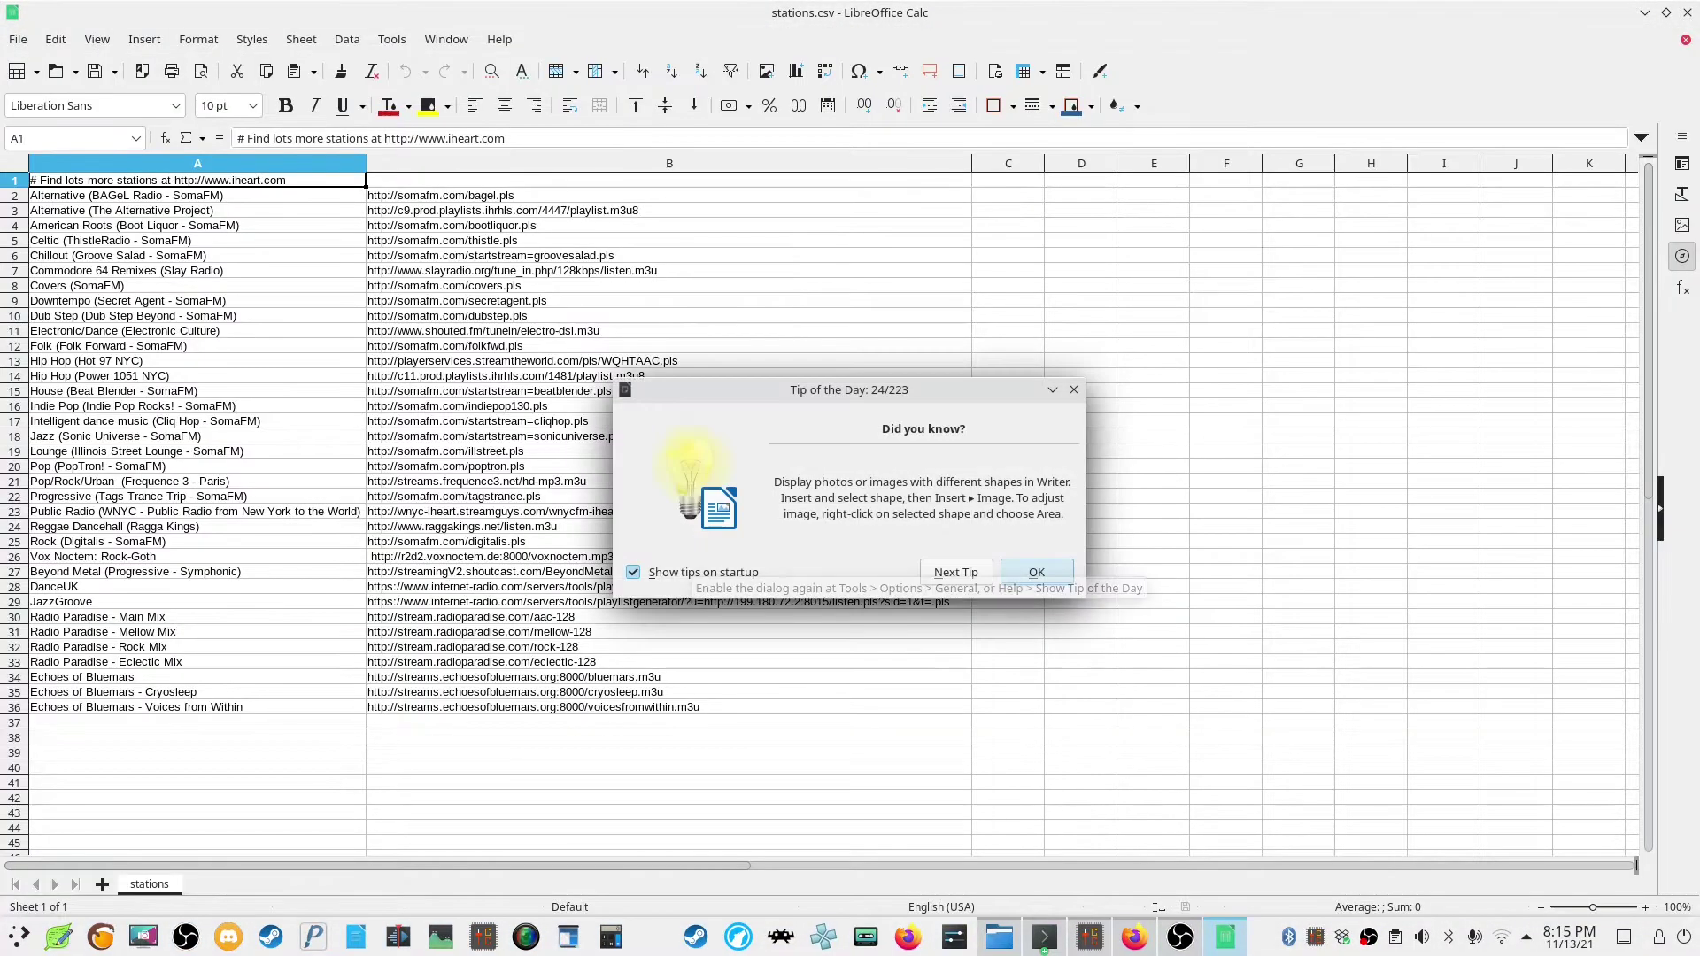
pyautogui.press('Return')
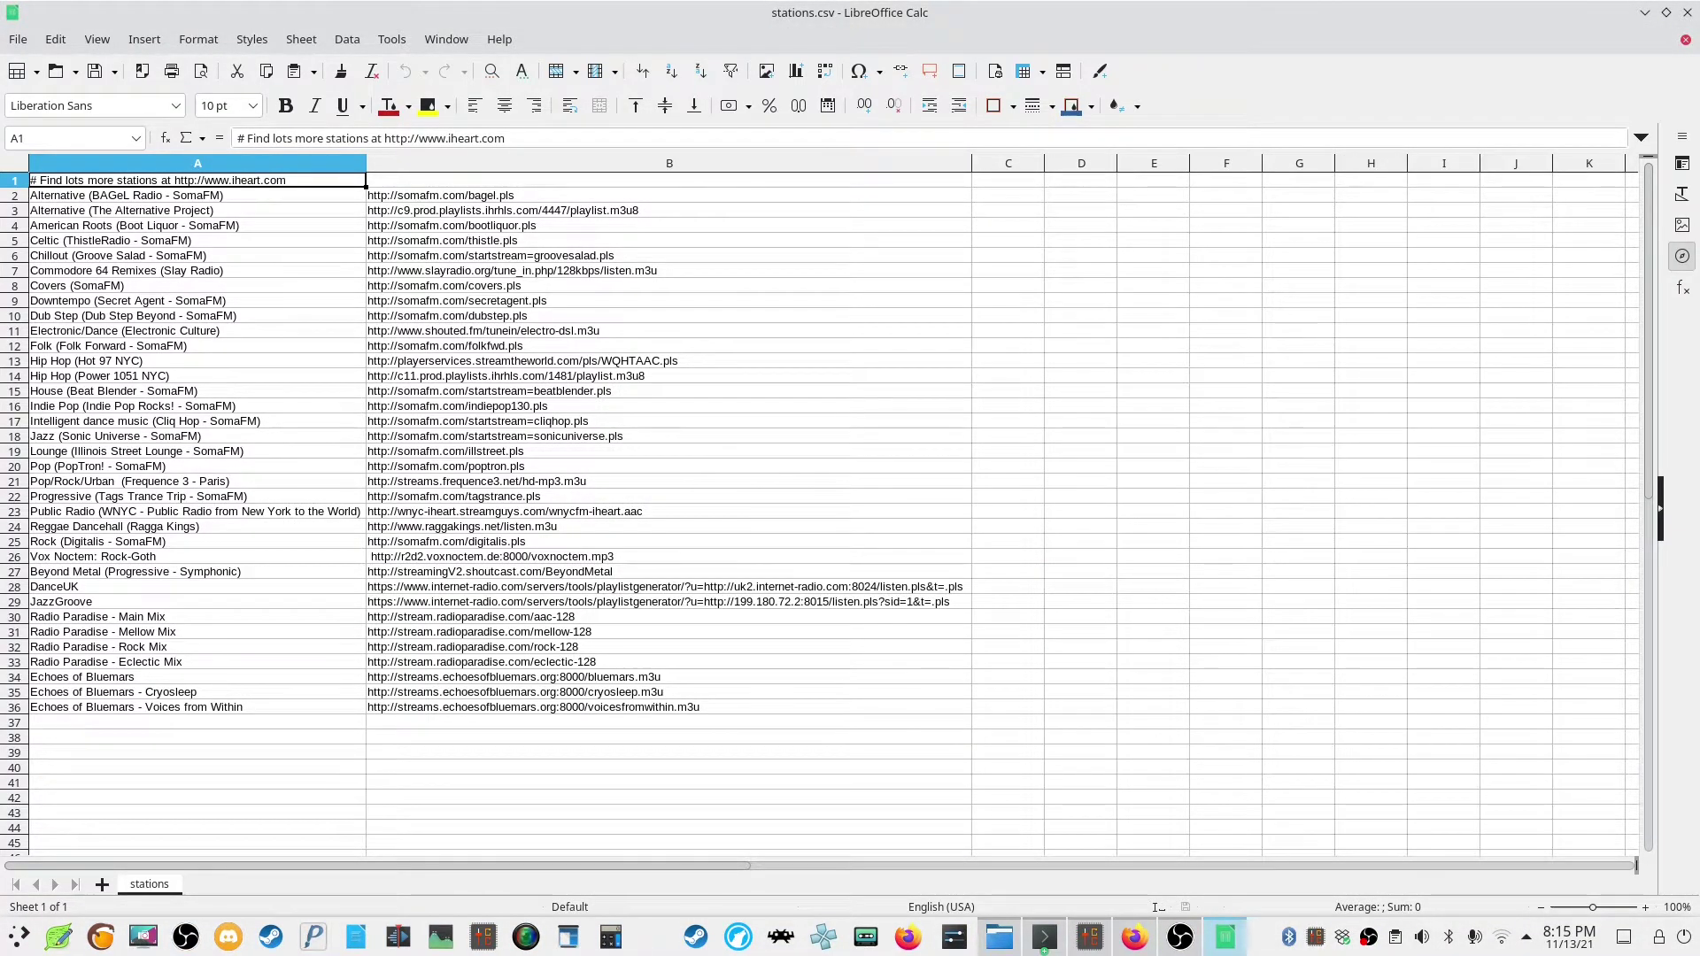
# - Review the station names and stream URLs, and select the empty cell A37 below the last station
pyautogui.scroll(-4, 341, 412)
pyautogui.scroll(4, 341, 412)
pyautogui.scroll(-4, 200, 421)
pyautogui.scroll(4, 200, 421)
pyautogui.scroll(-3, 200, 421)
pyautogui.scroll(1, 195, 420)
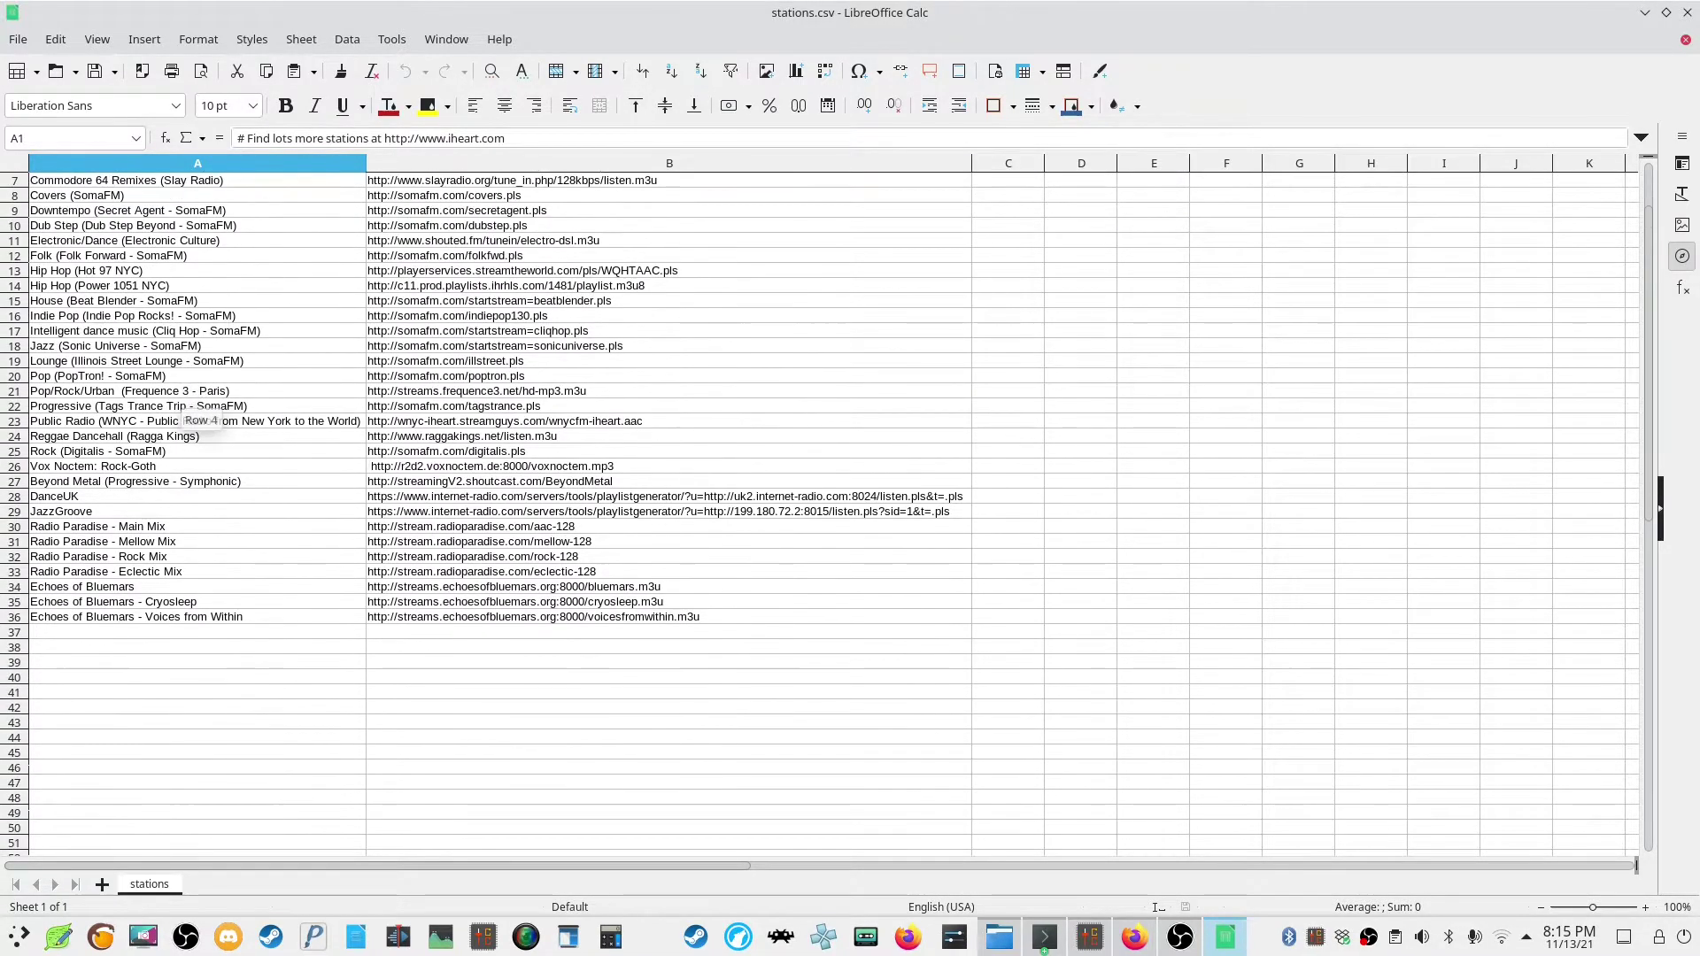
pyautogui.click(195, 631)
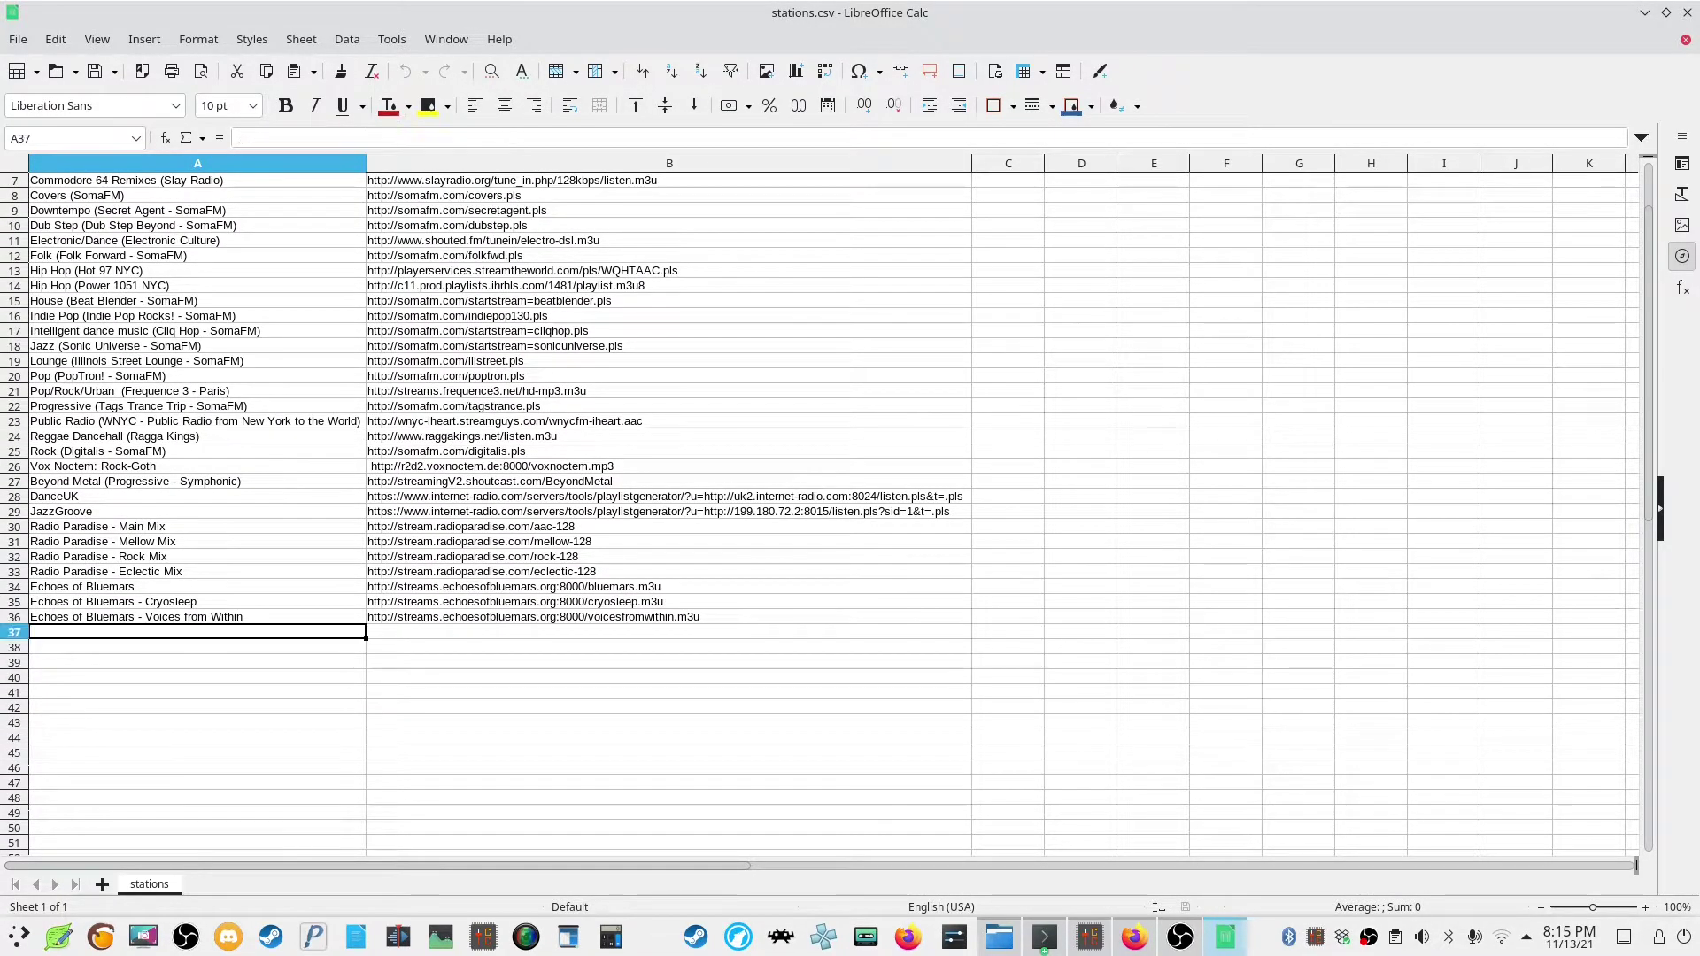
pyautogui.click(195, 707)
pyautogui.click(195, 616)
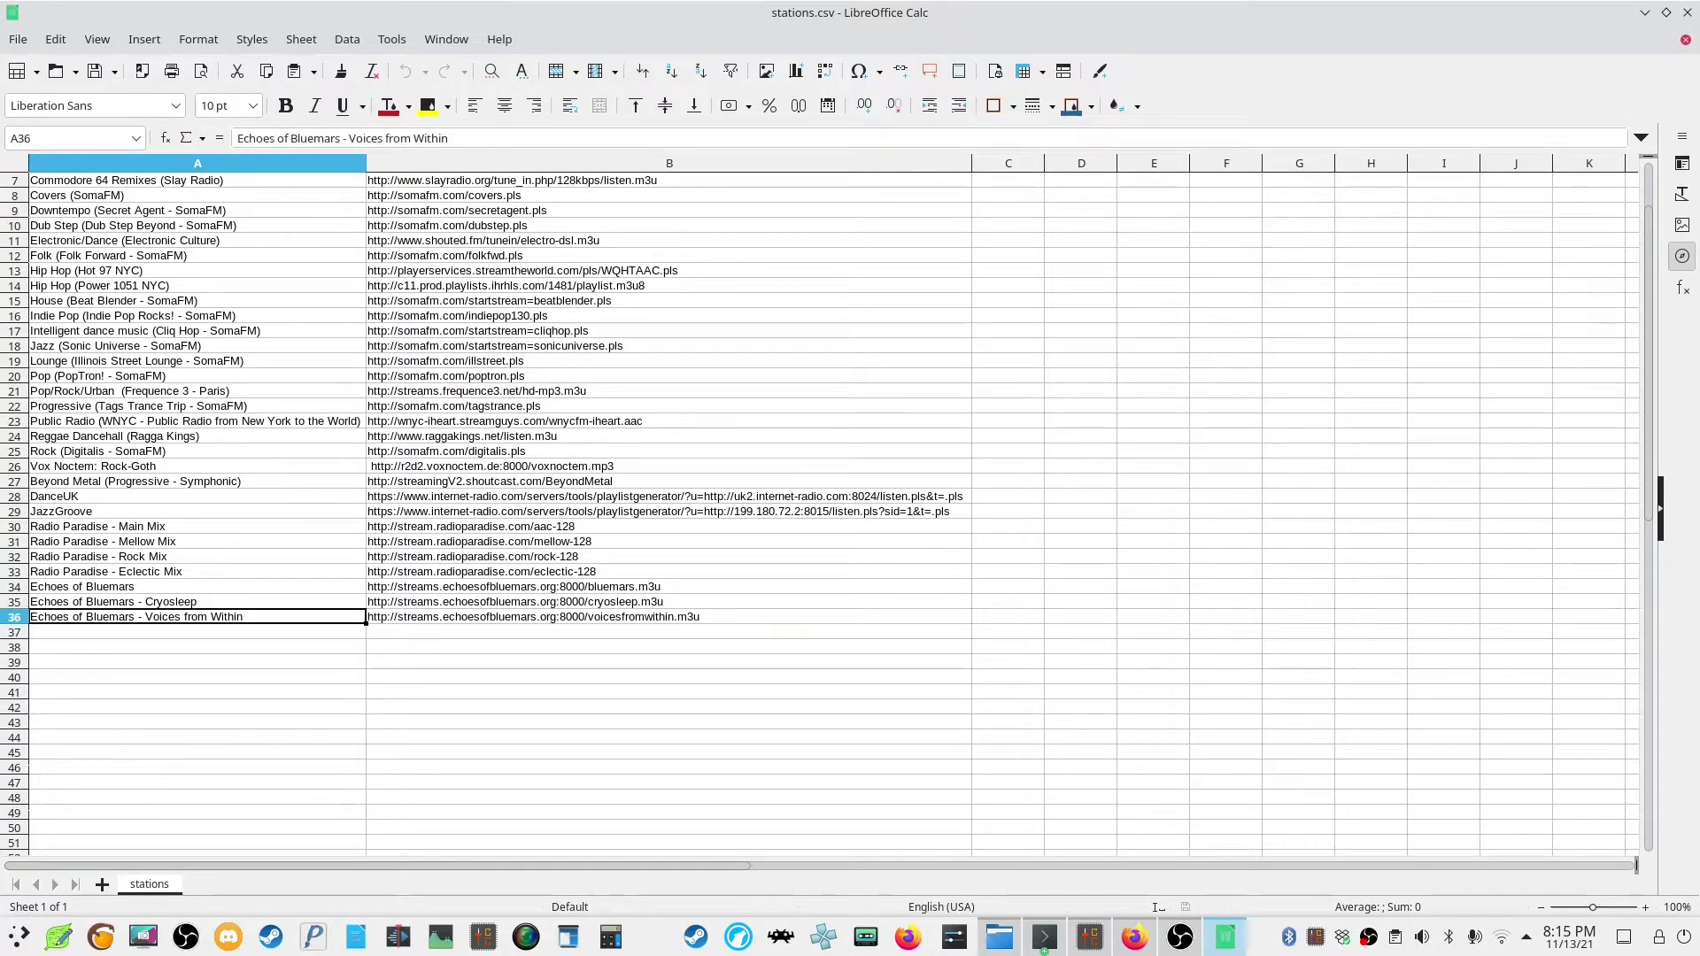
pyautogui.click(195, 631)
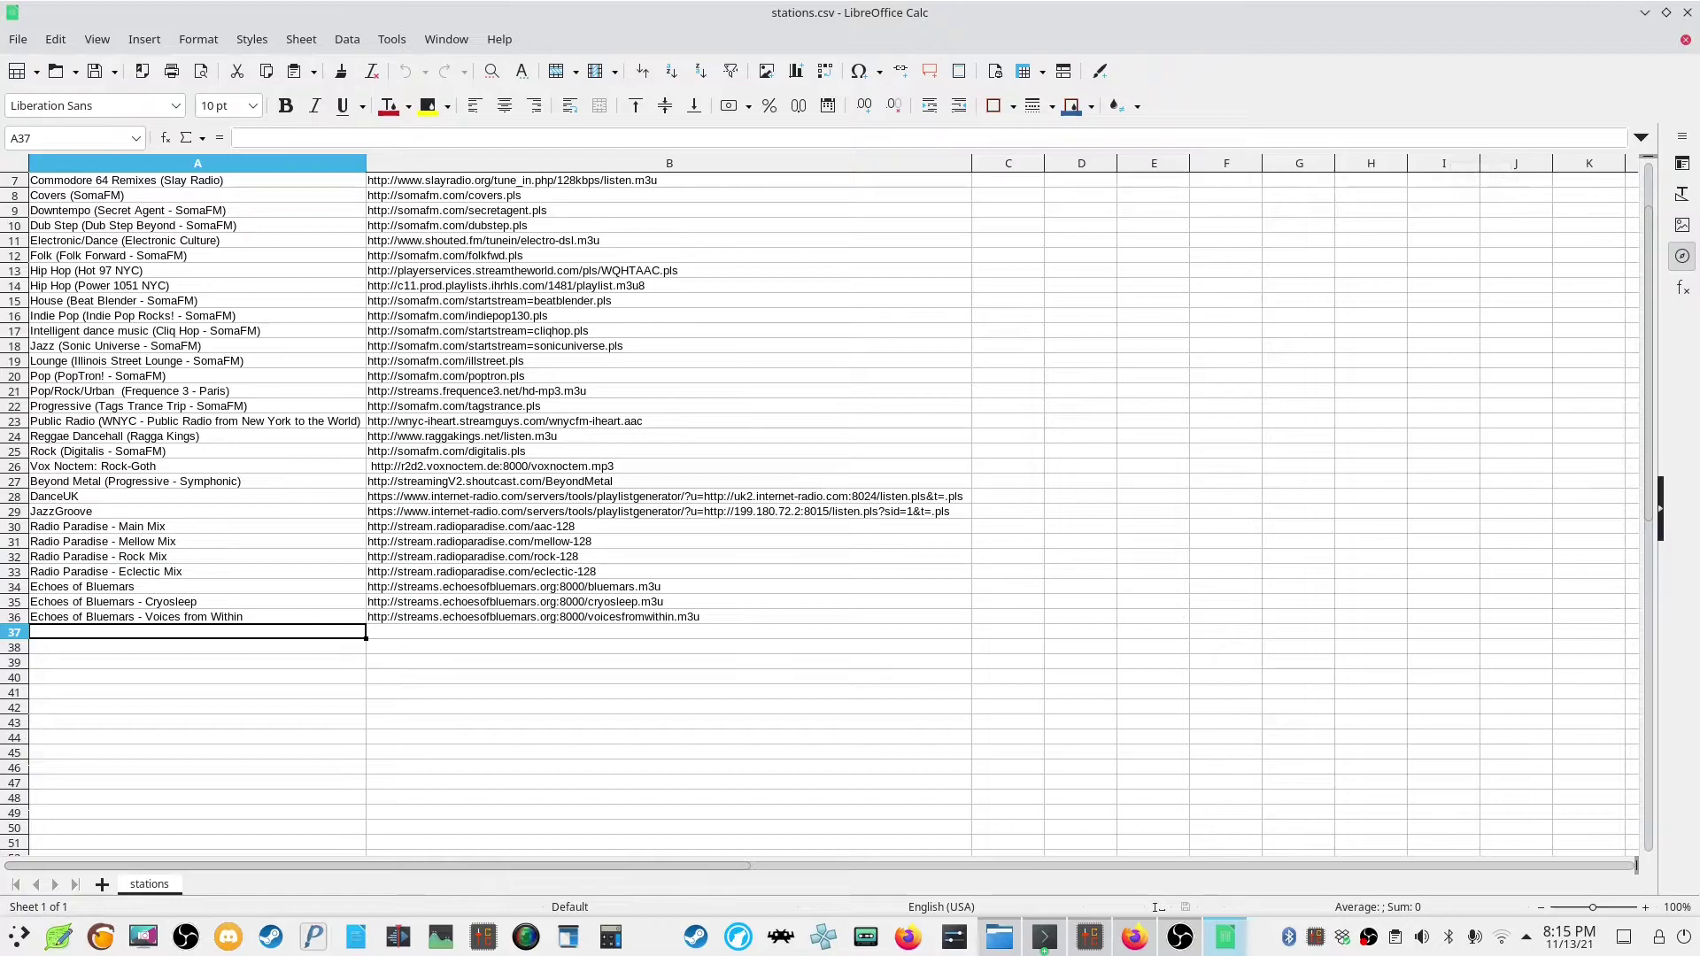
# - Switch to Firefox to view the Config file section of the PyRadio README on GitHub
pyautogui.press('super+Page_Up')
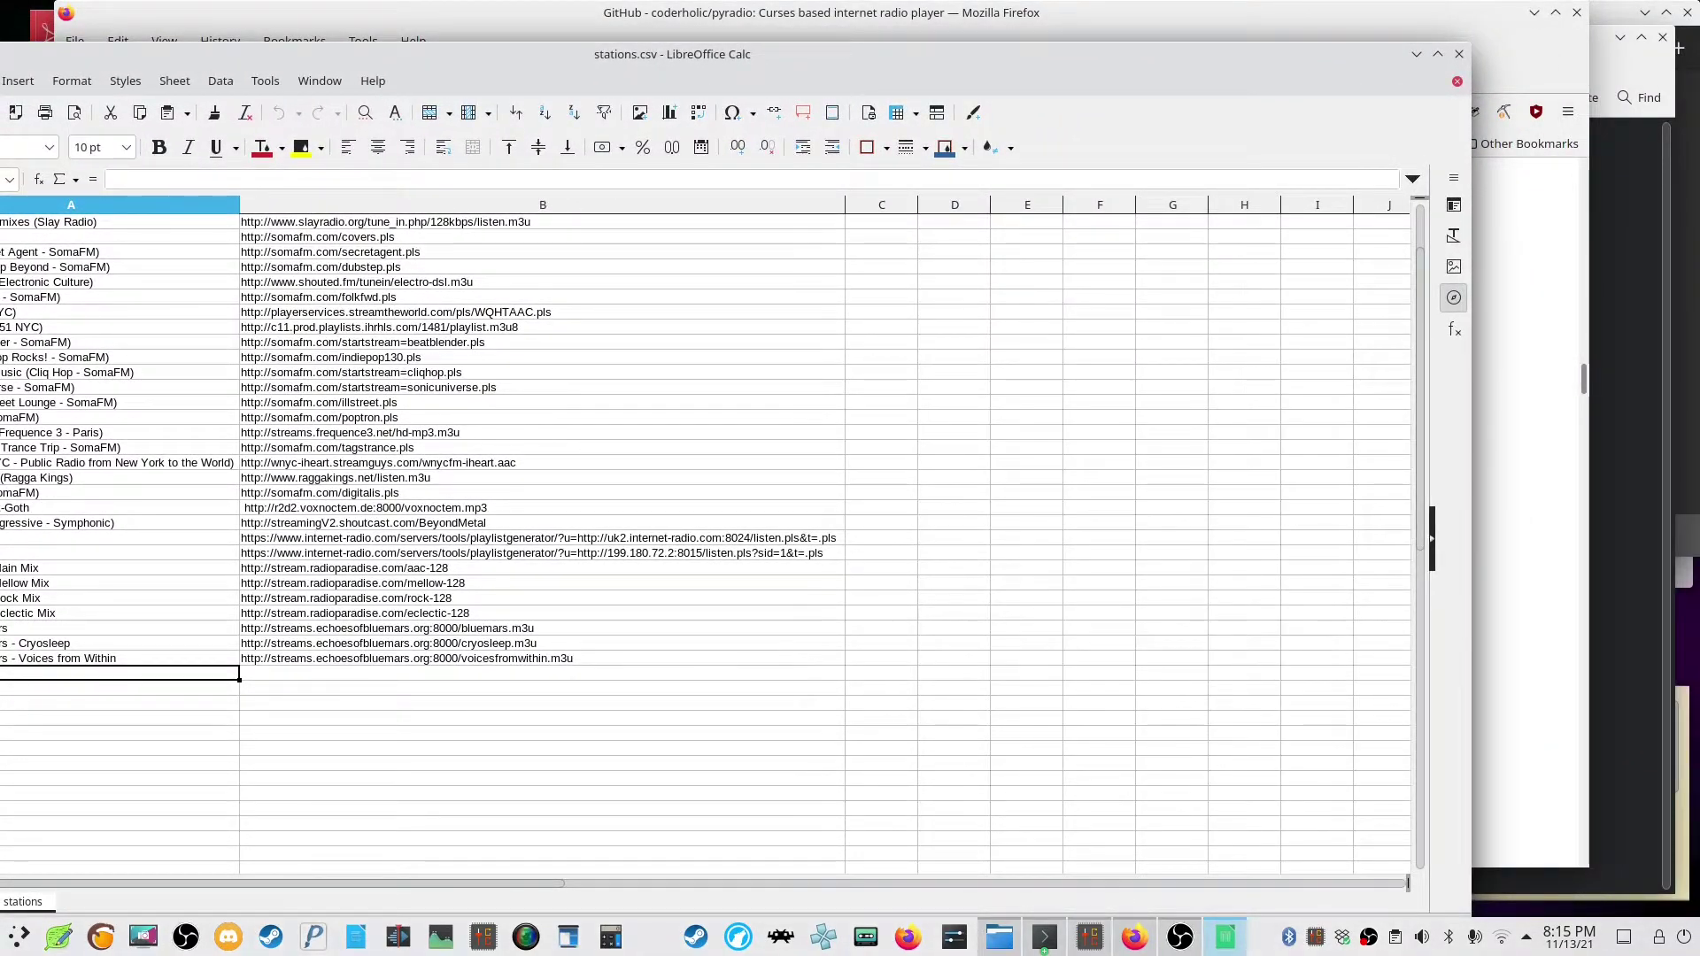
pyautogui.hotkey('alt', 'Tab')
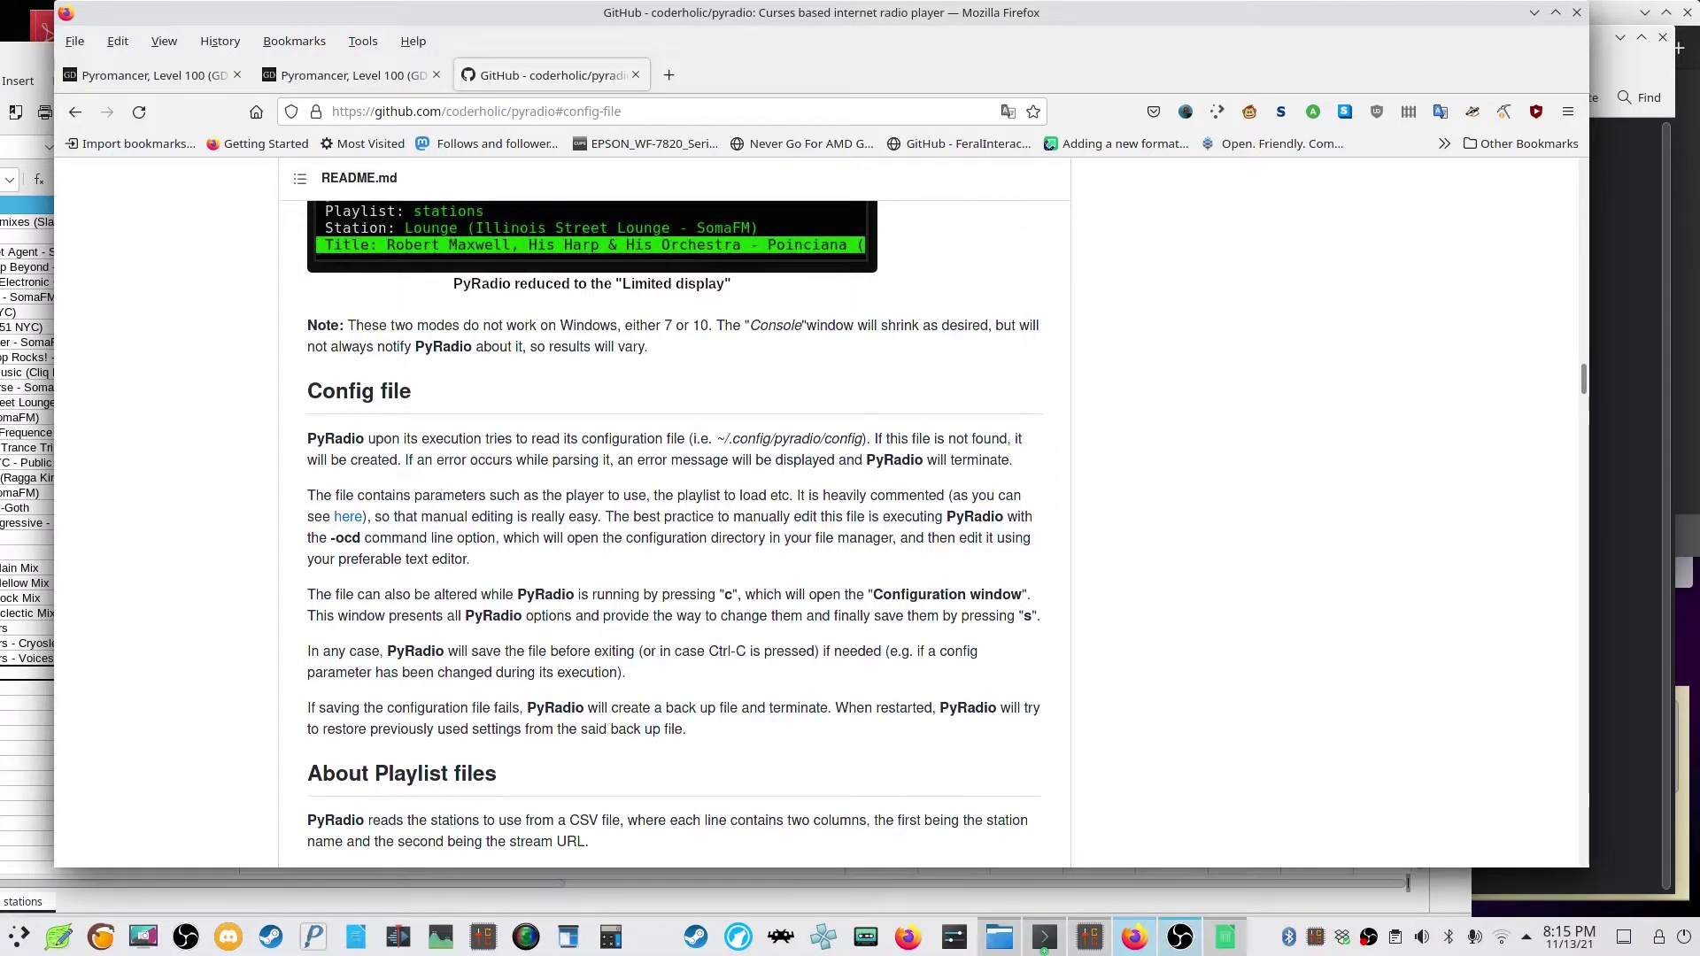
pyautogui.hotkey('alt', 'Tab')
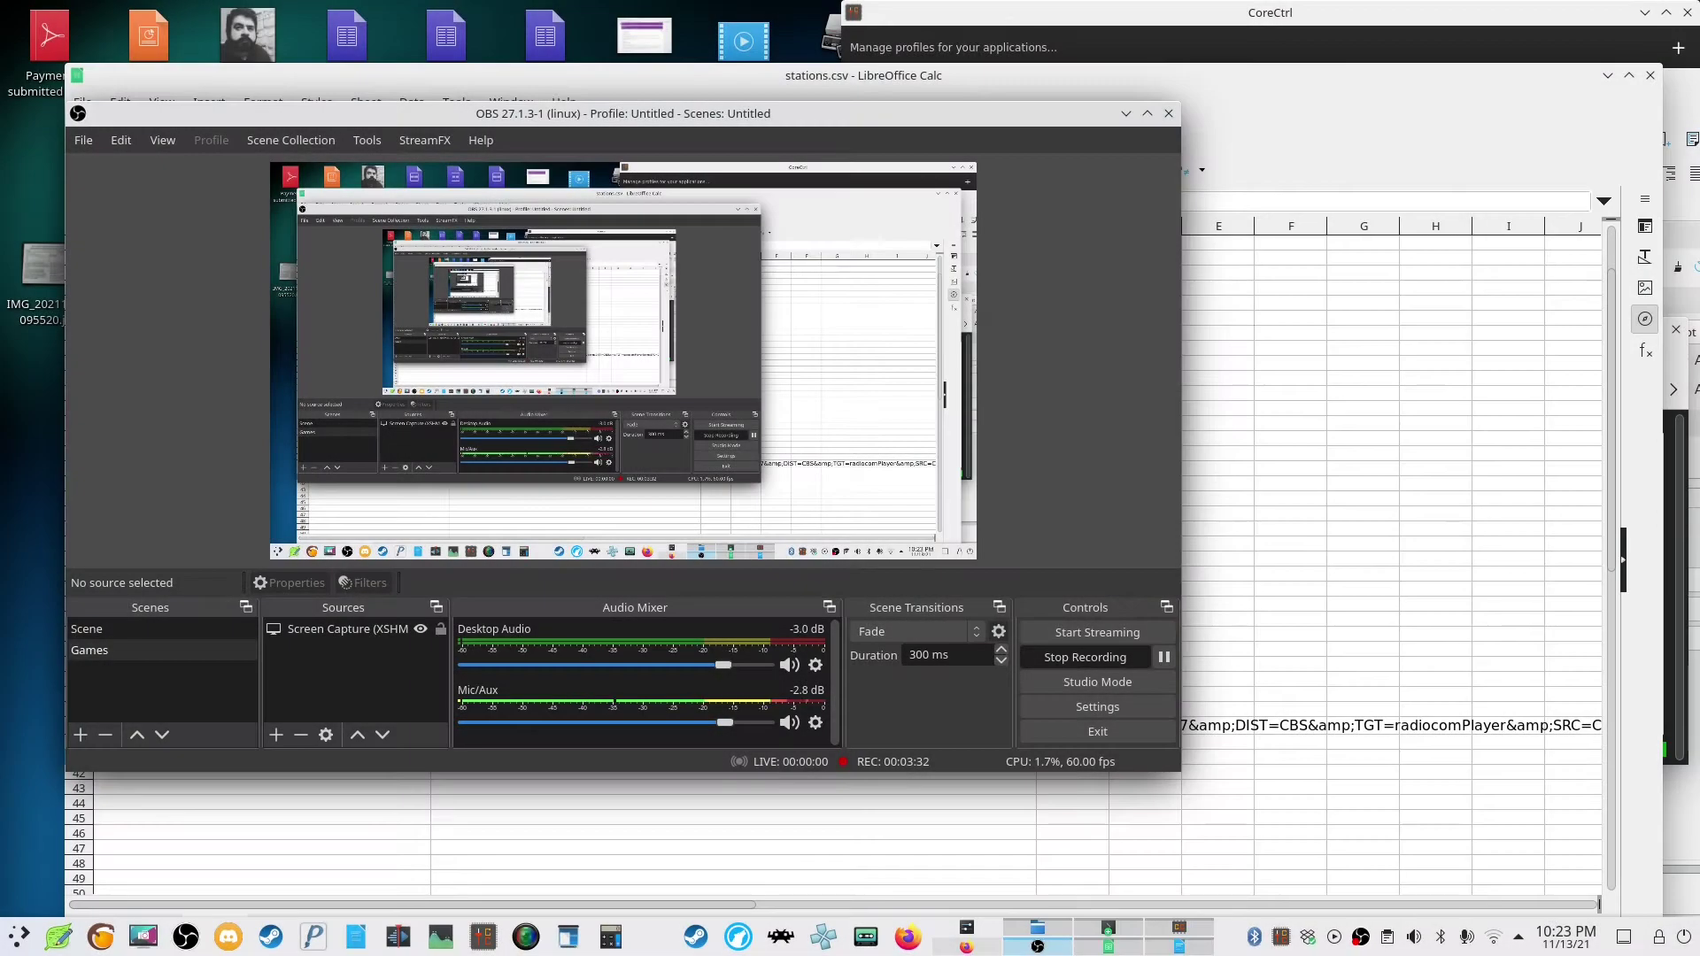
# - Return to stations.csv in LibreOffice Calc and examine the Chicago station names and stream URLs in rows 37 to 40
pyautogui.hotkey('alt', 'Tab')
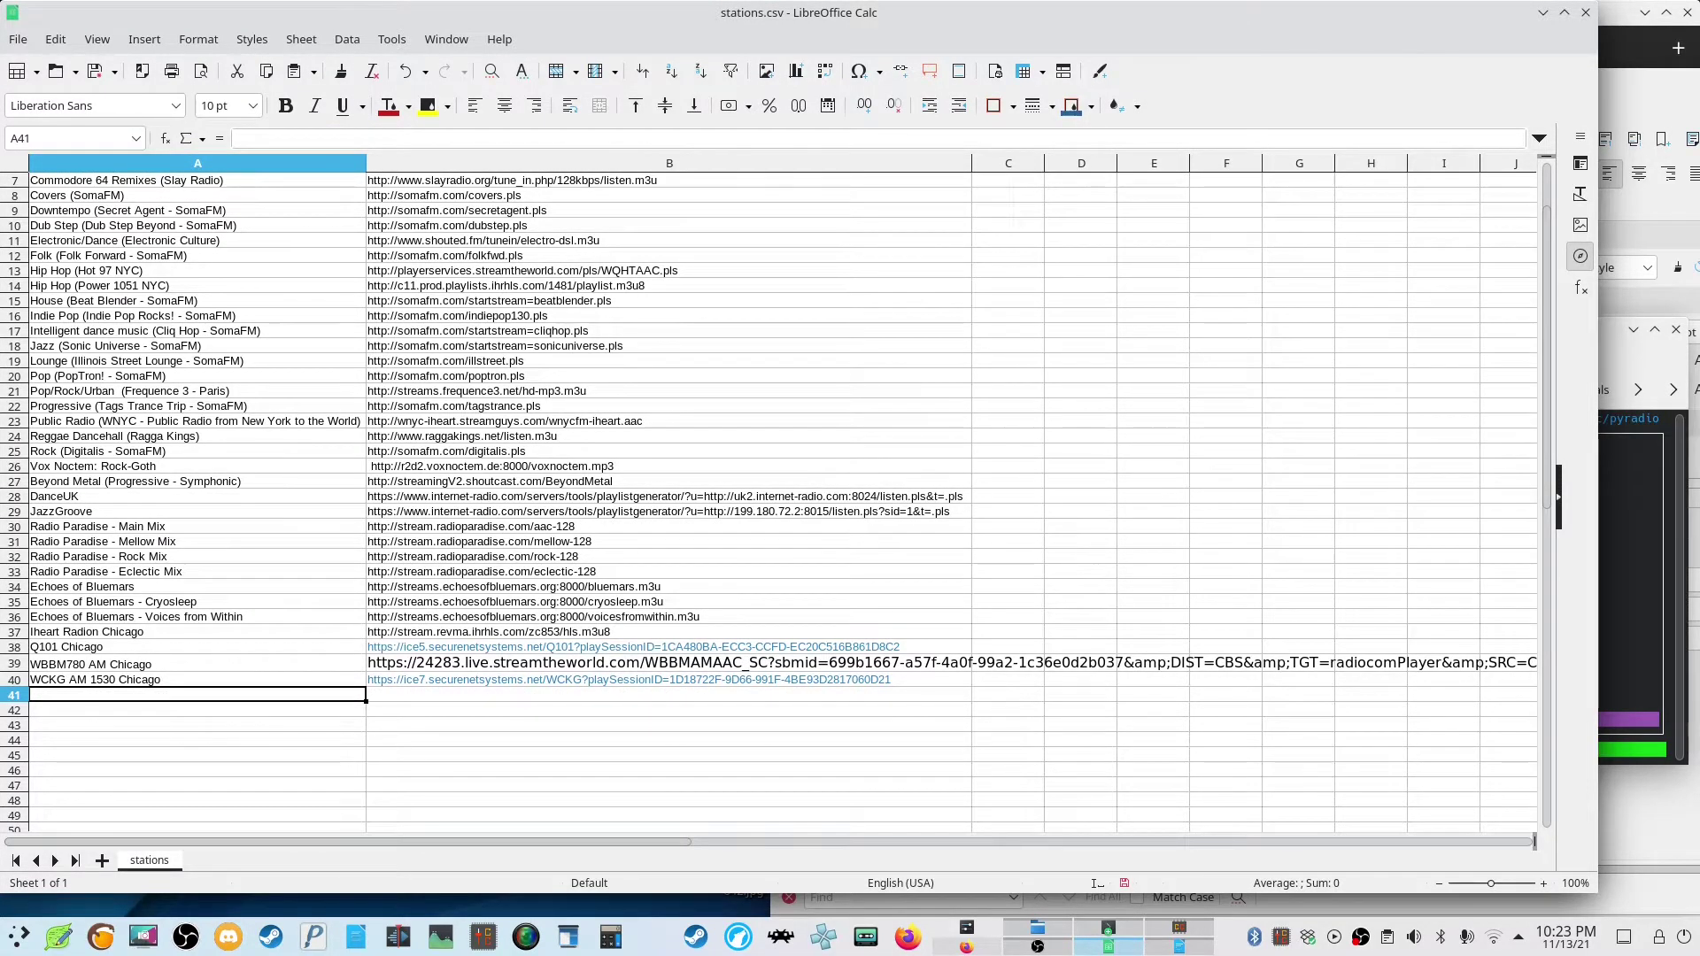
pyautogui.scroll(5, 768, 496)
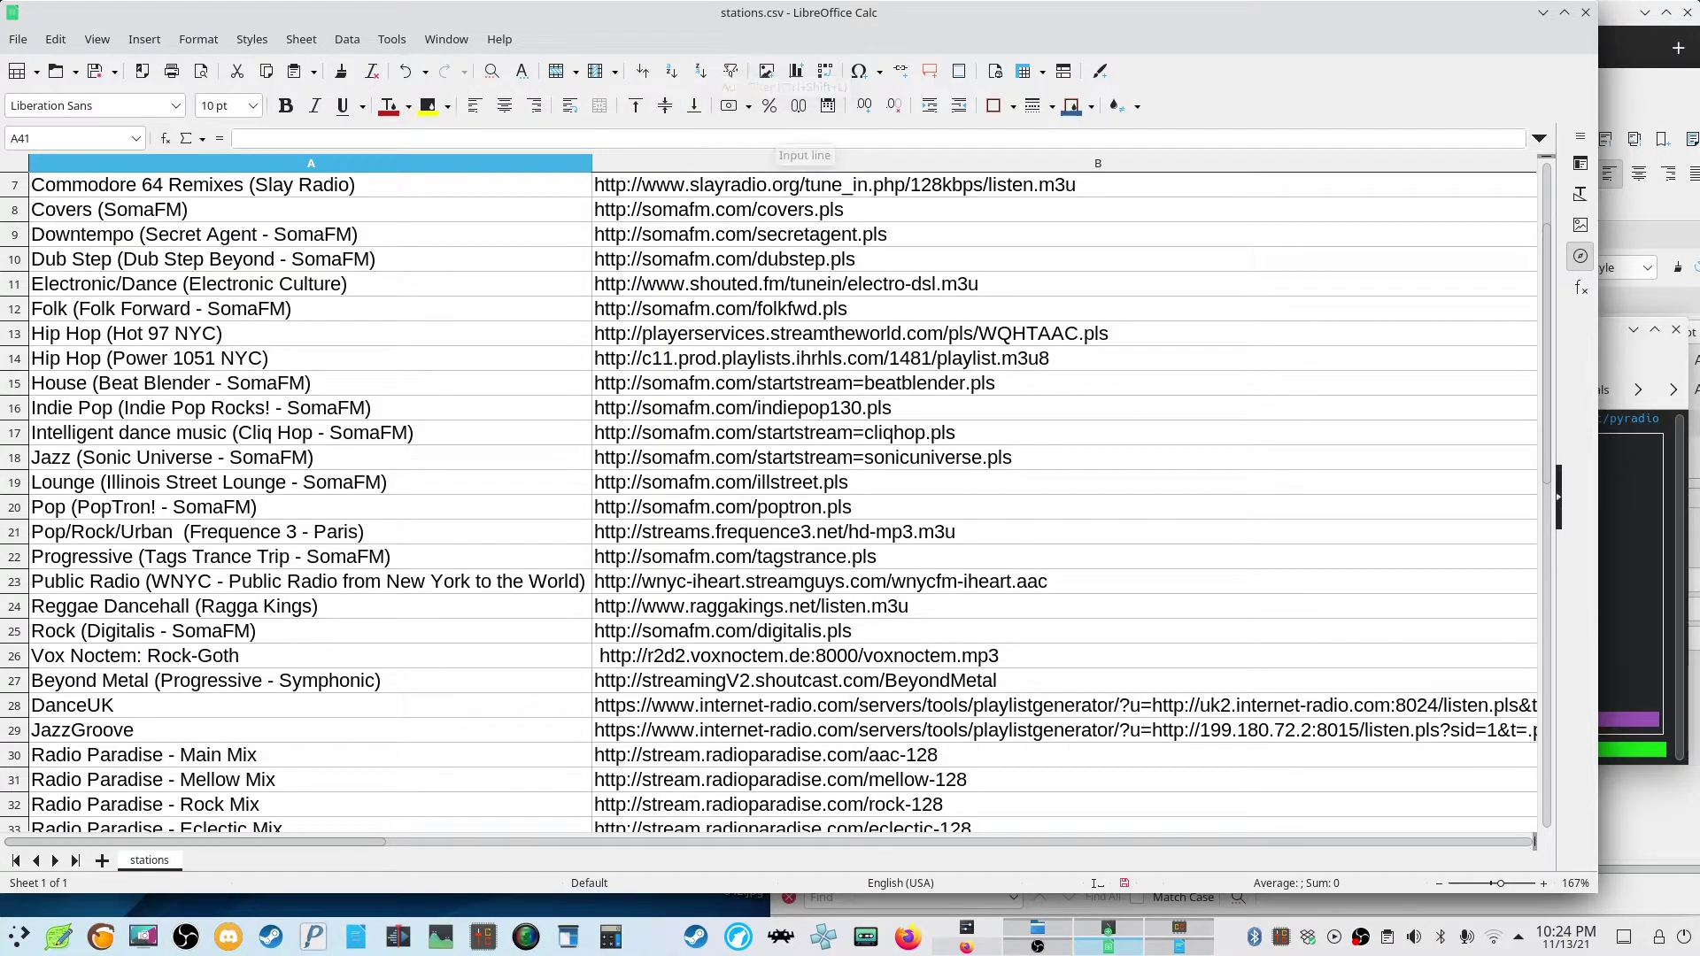
pyautogui.scroll(-4, 912, 412)
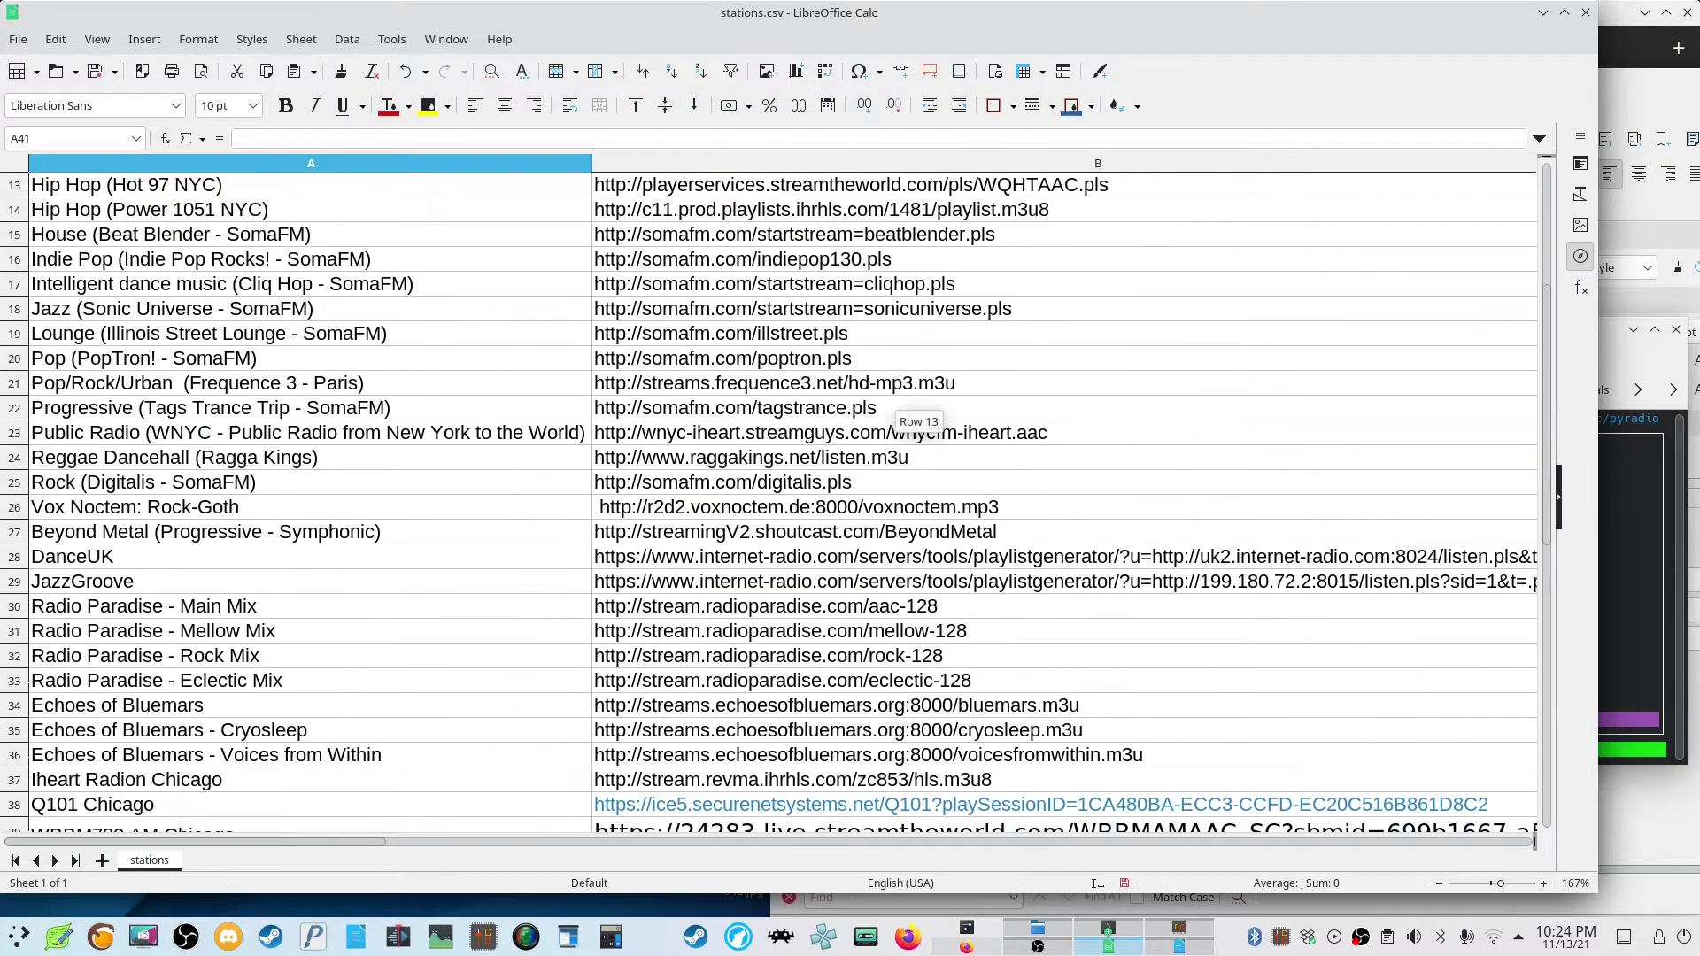
pyautogui.scroll(-2, 912, 412)
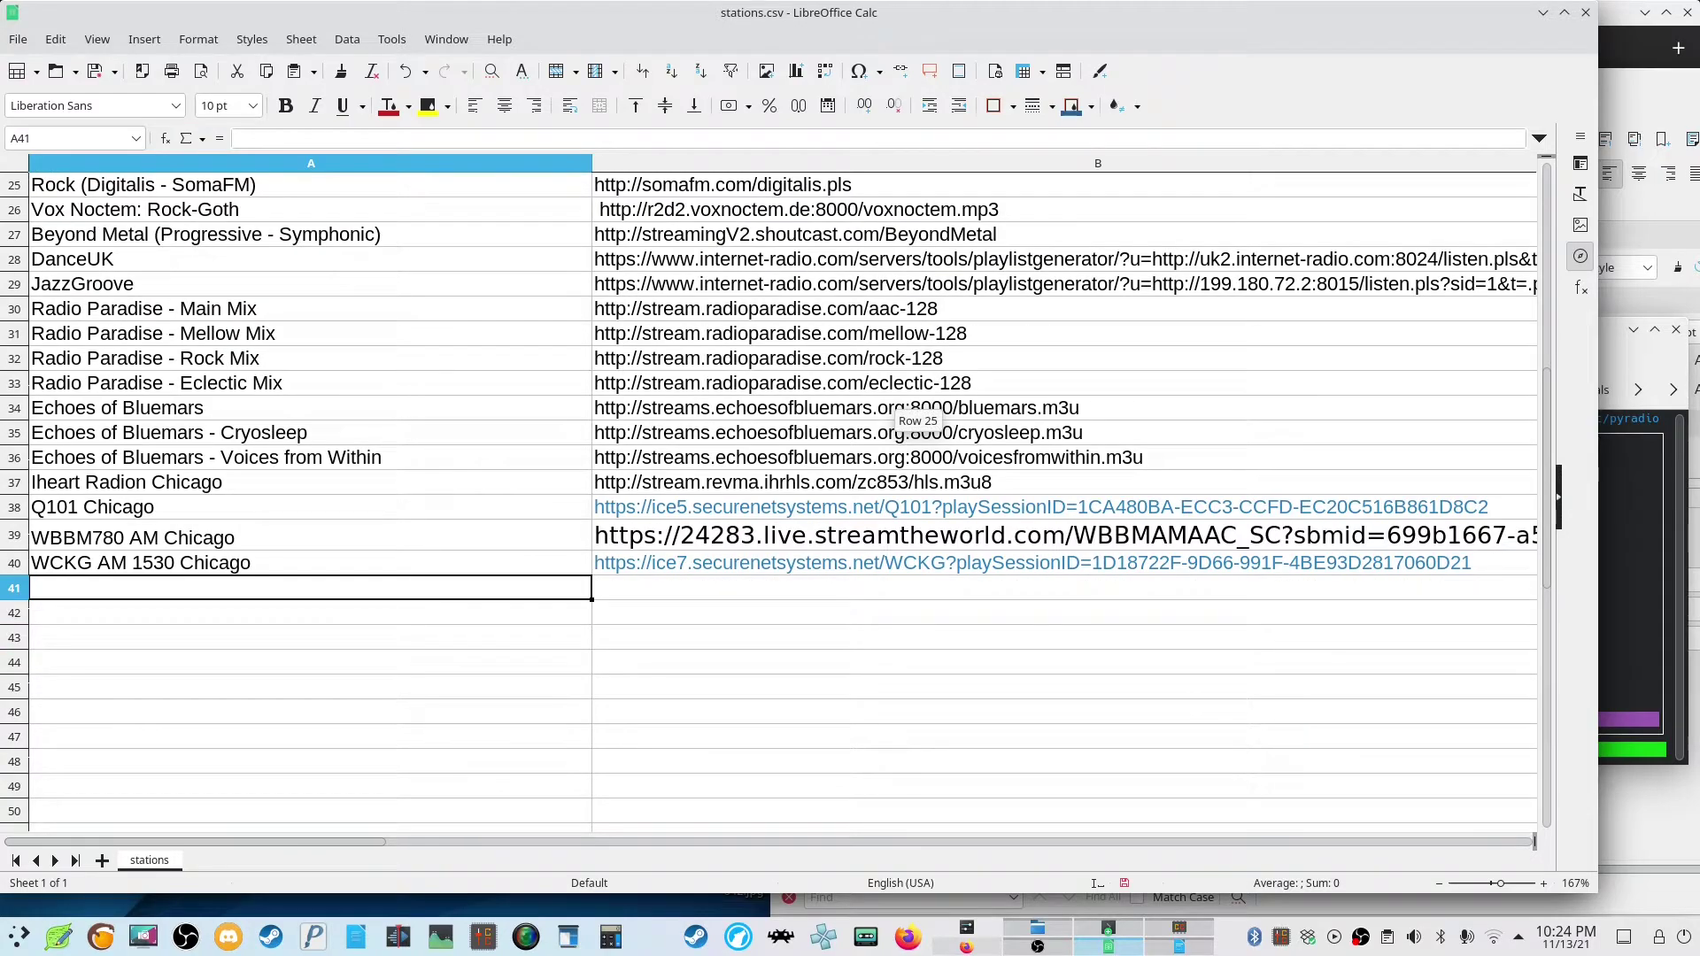
pyautogui.scroll(1, 911, 412)
pyautogui.click(127, 556)
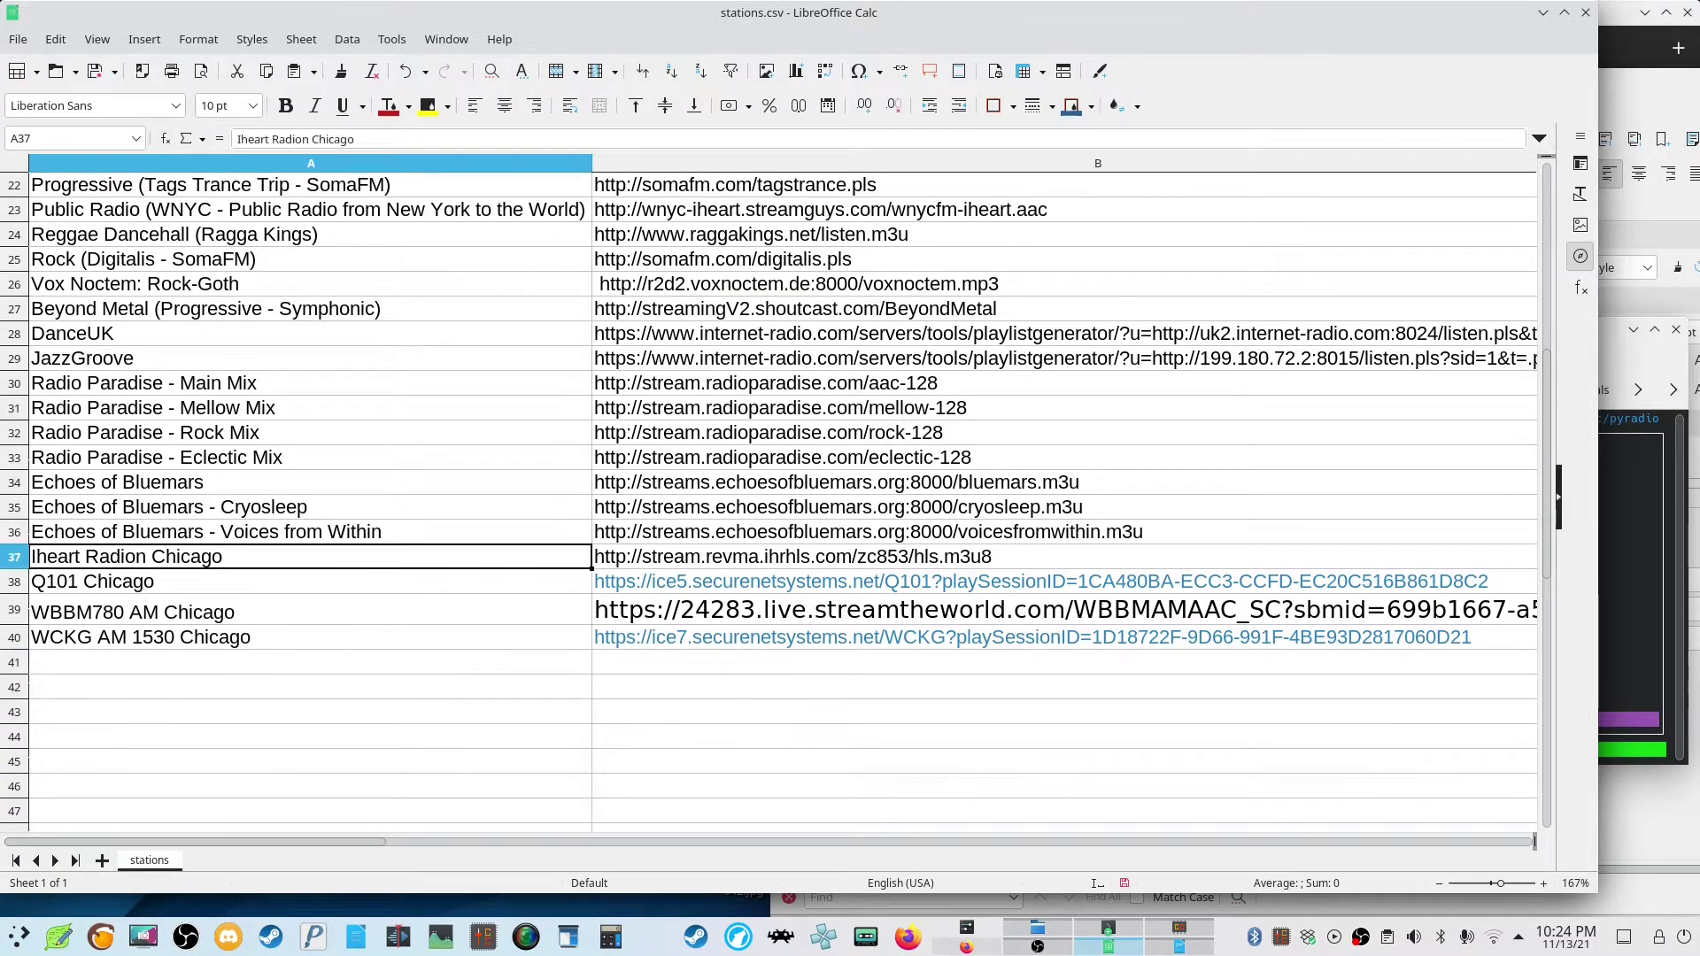
pyautogui.hotkey('ctrl', 'shift', 'Down')
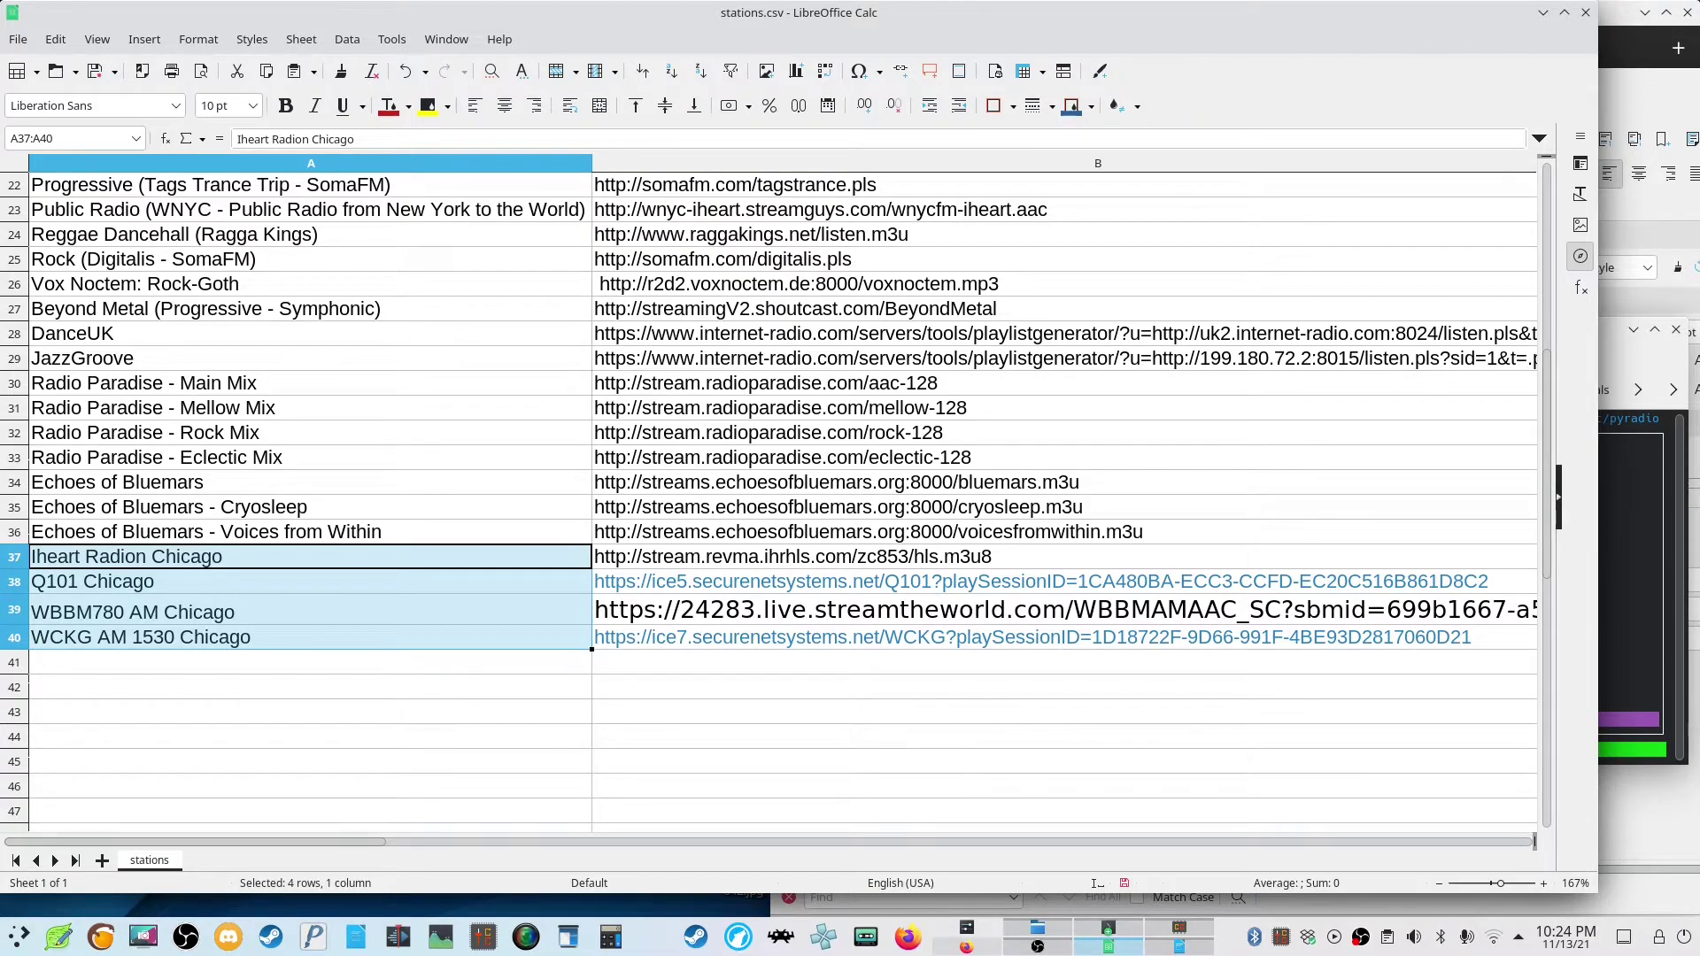
pyautogui.click(126, 556)
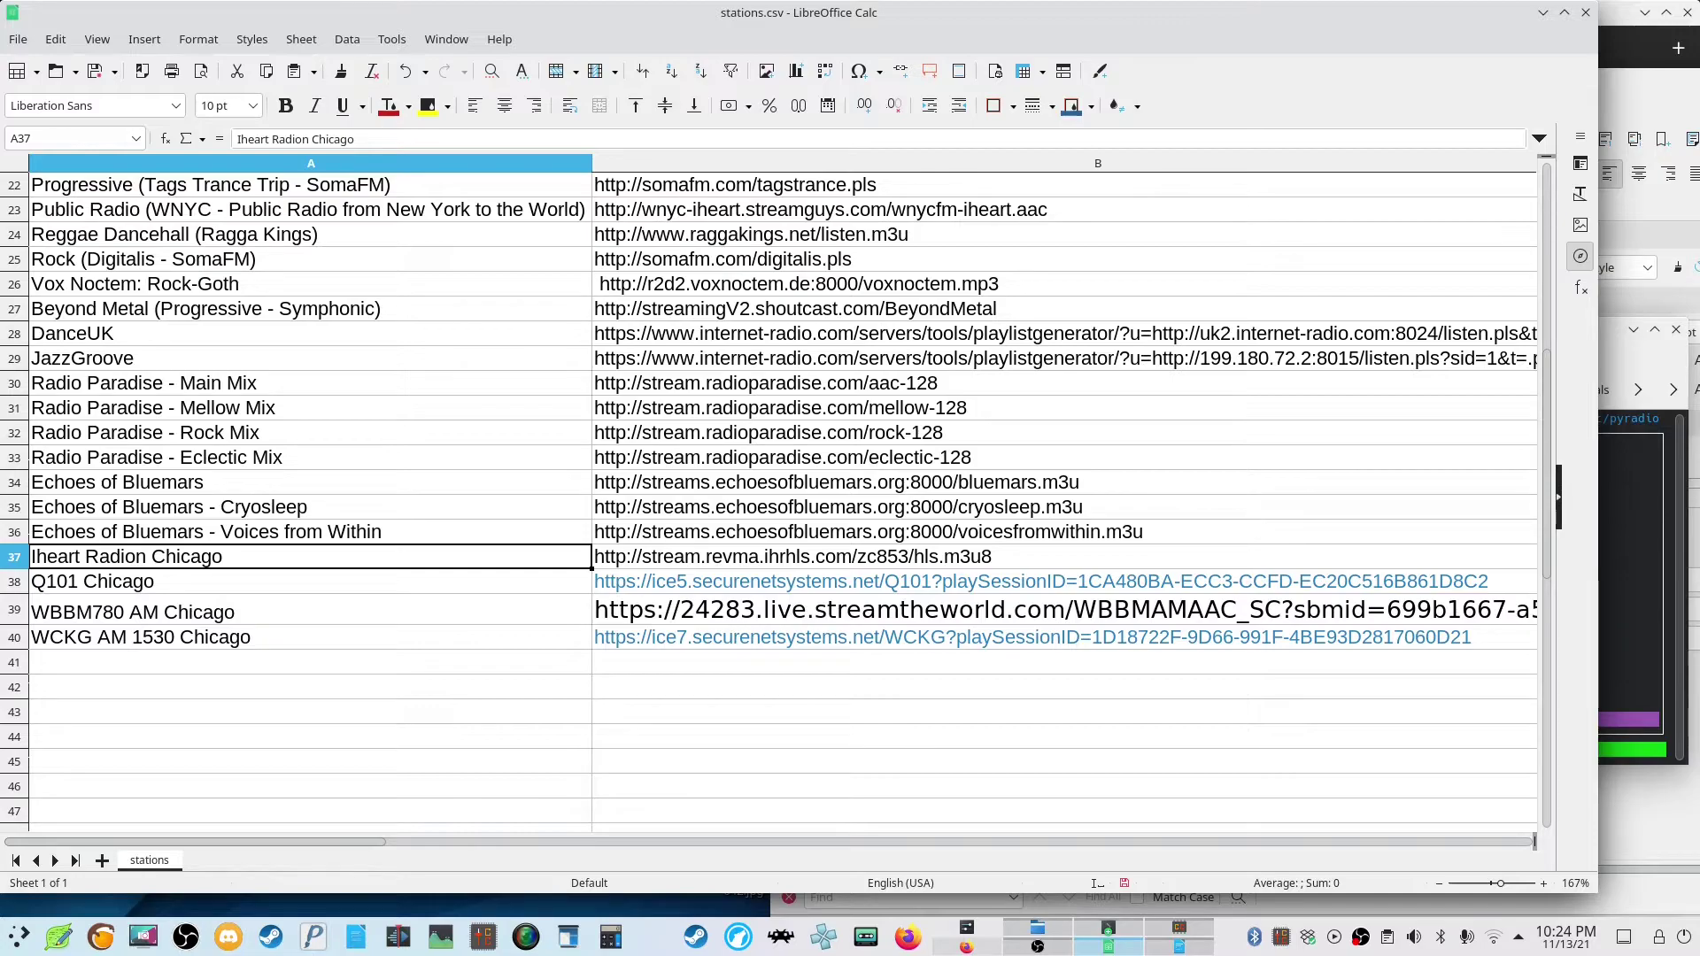
pyautogui.scroll(1, 399, 571)
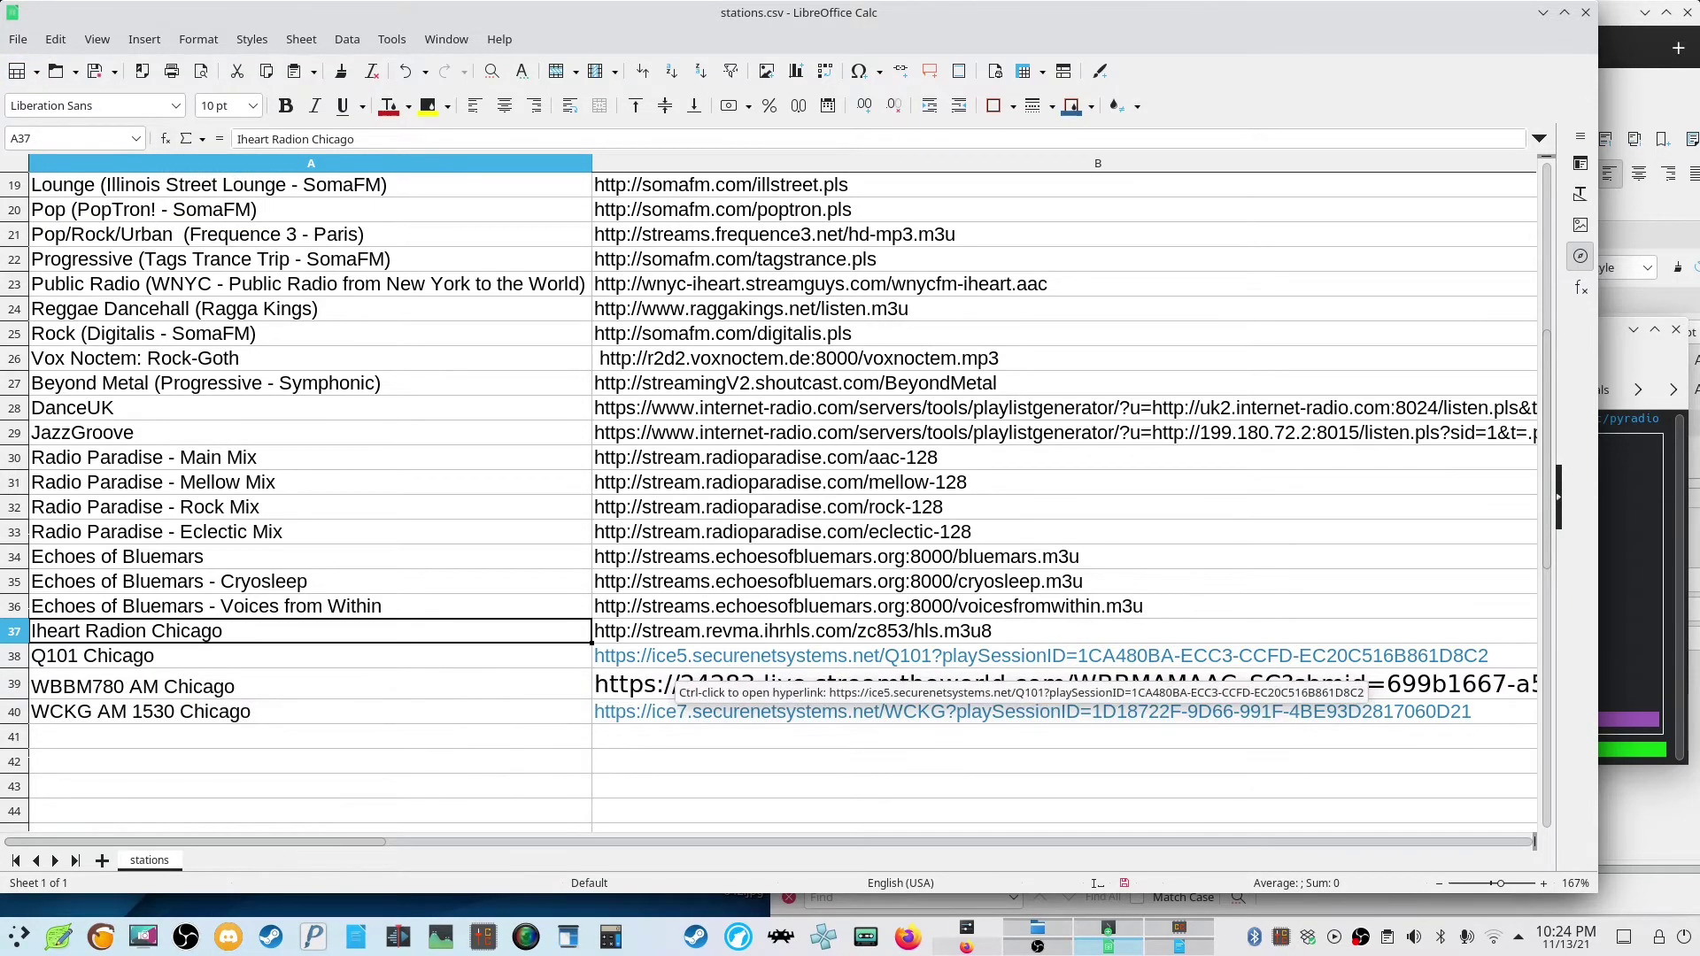
# - Switch to the Konsole window, suspend the running PyRadio session and relaunch pyradio from a cleared terminal
pyautogui.hotkey('alt', 'Tab')
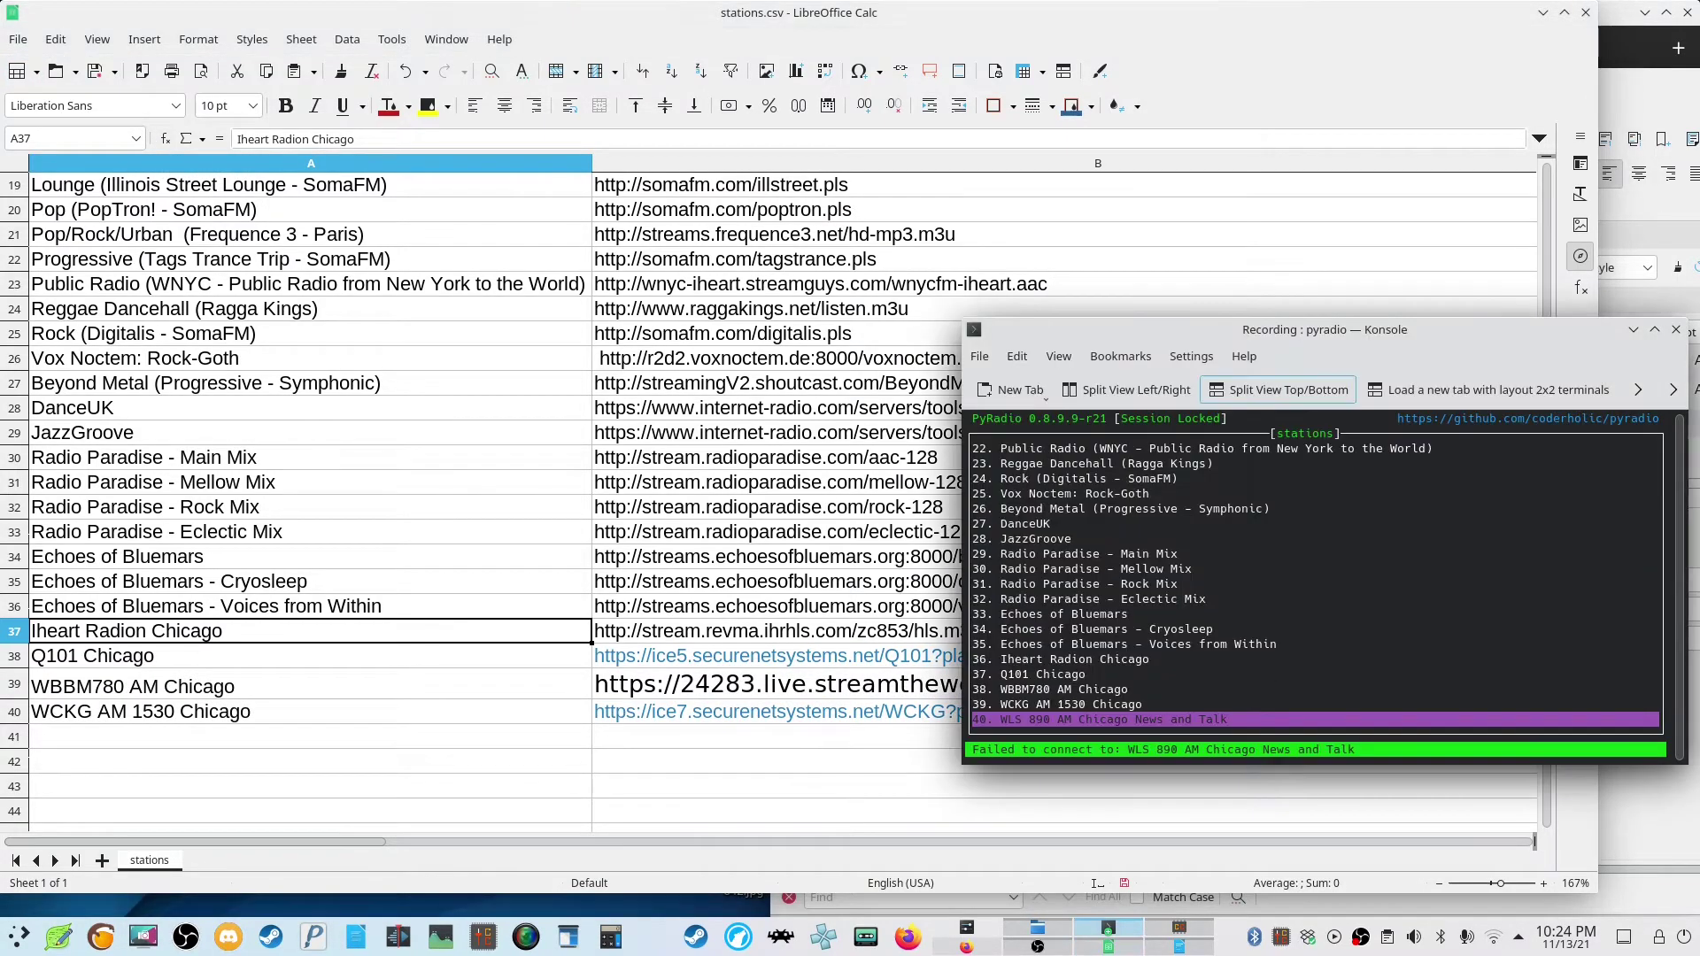
pyautogui.moveTo(1324, 330); pyautogui.dragTo(793, 236)
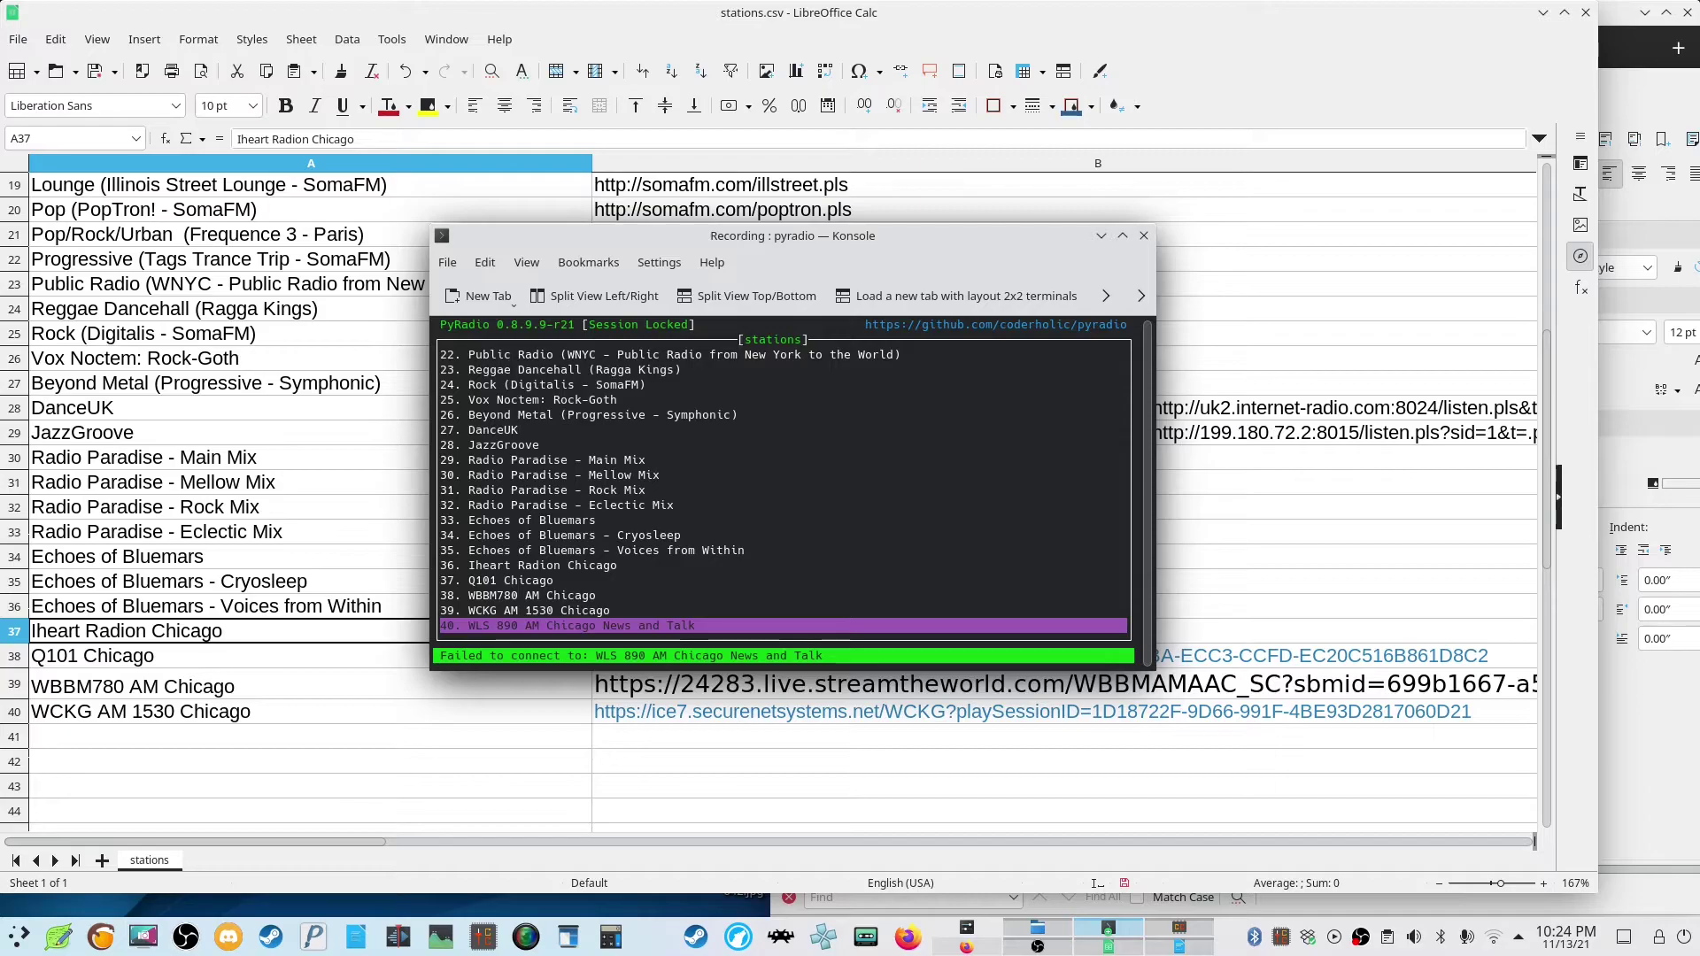
pyautogui.hotkey('ctrl', 'z')
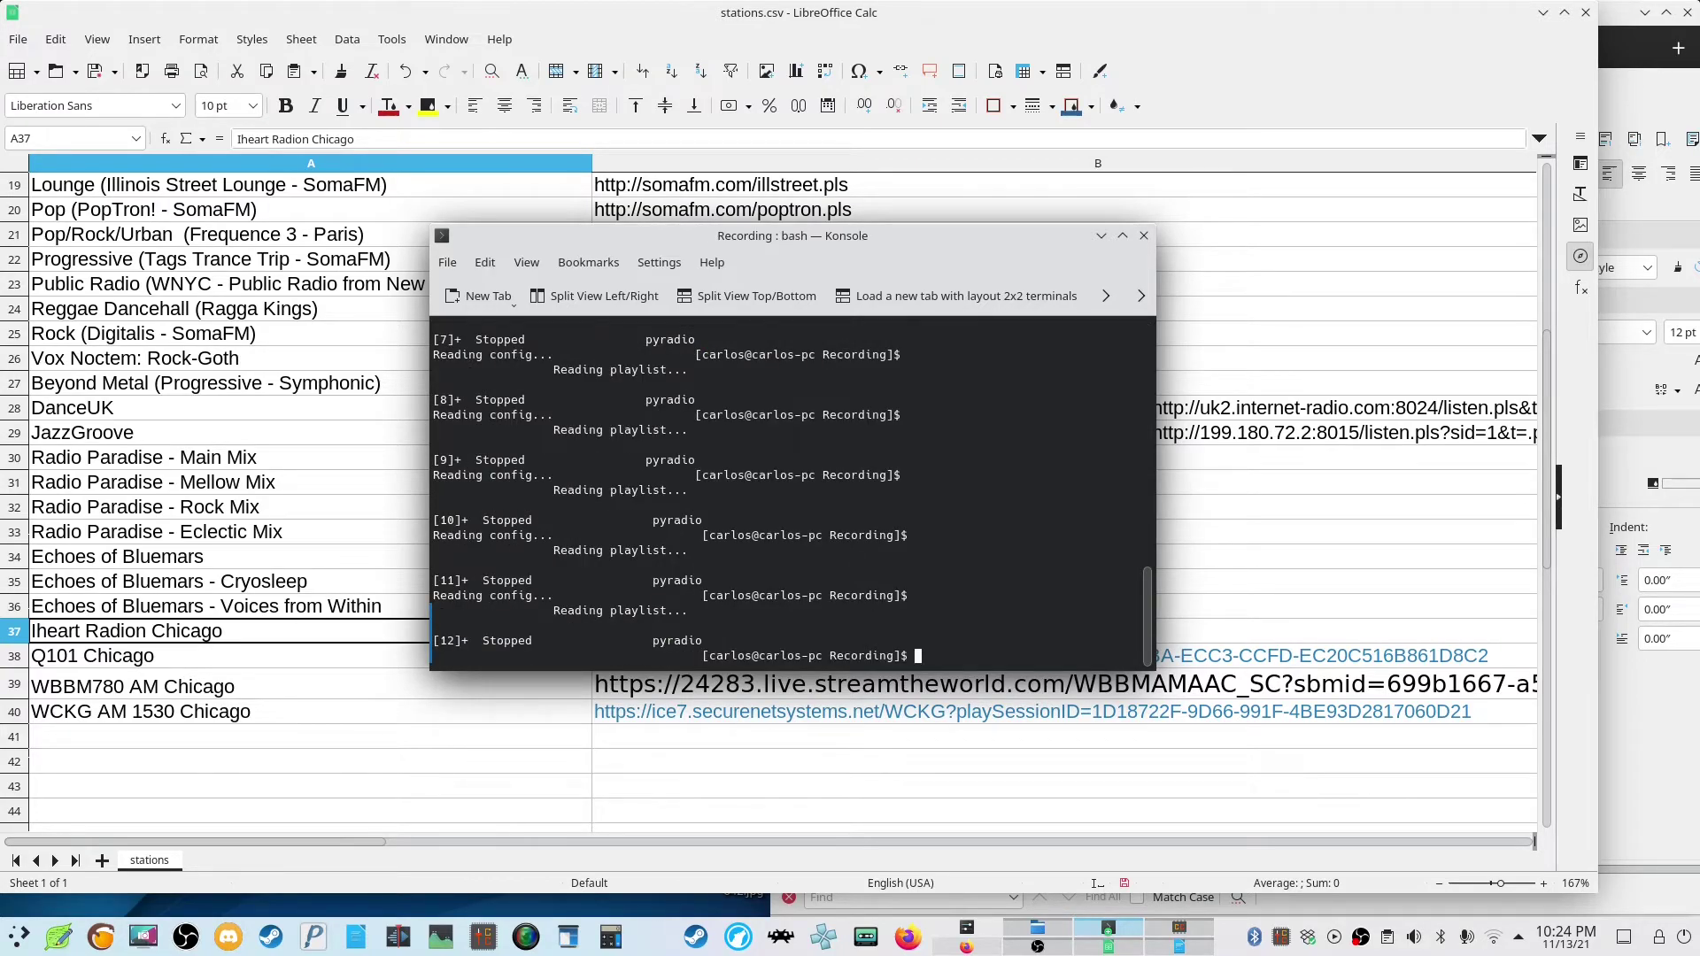
pyautogui.hotkey('ctrl', 'l')
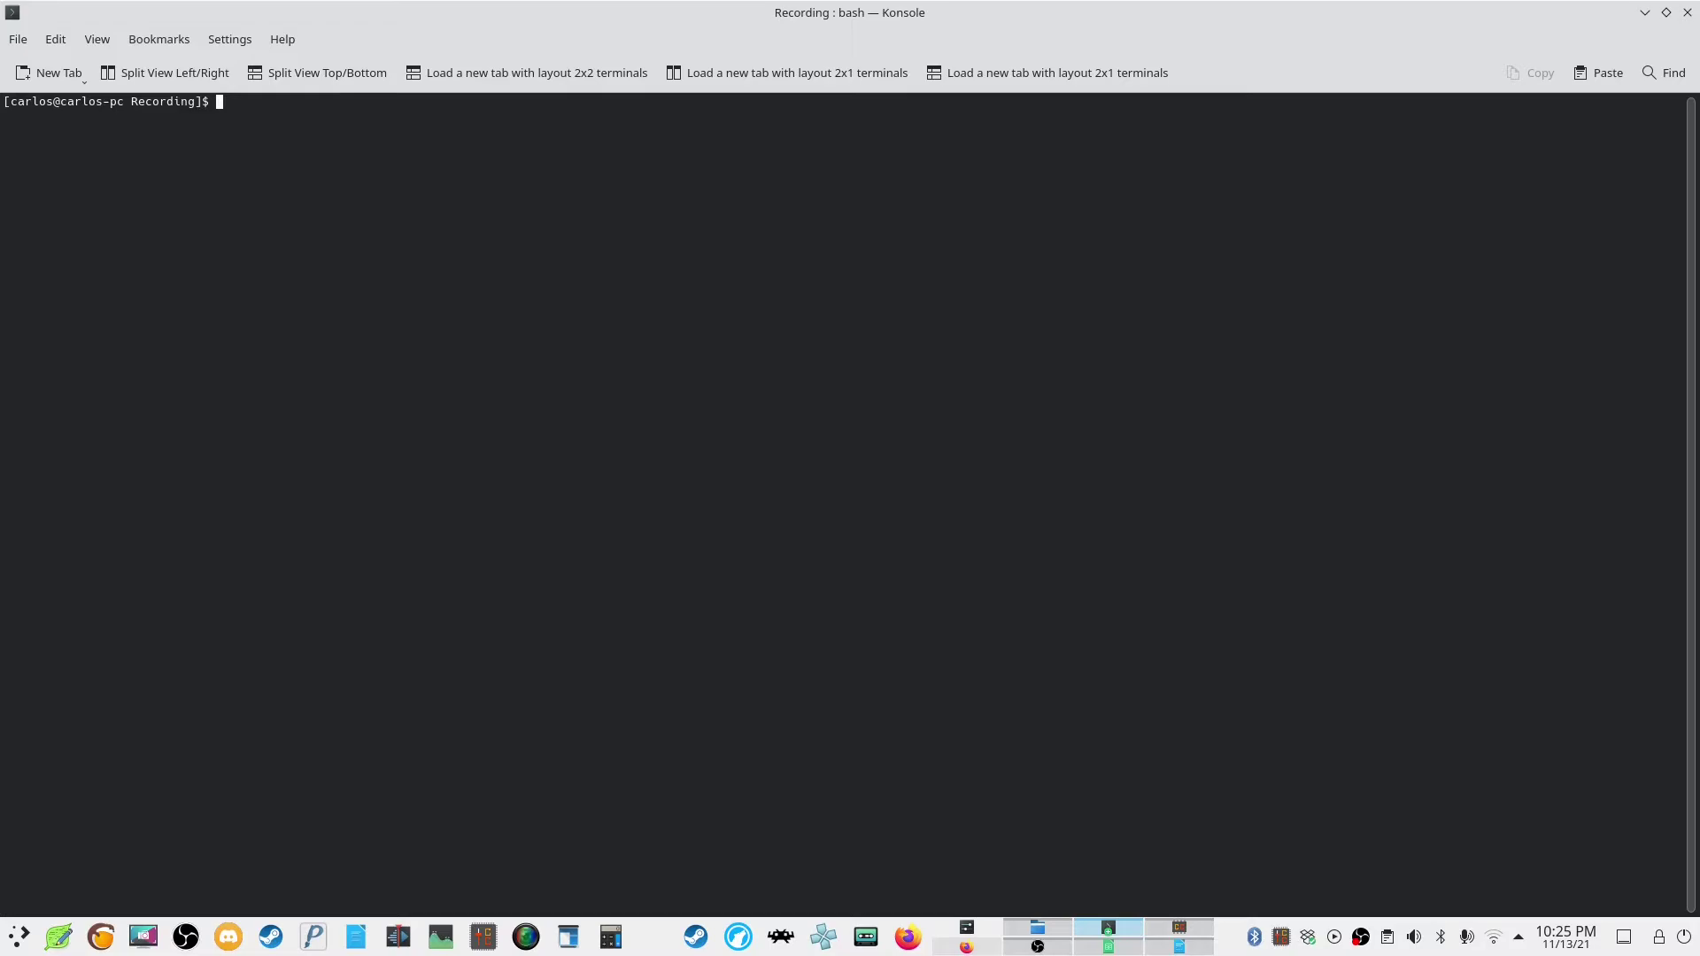
pyautogui.write('pyradio')
pyautogui.press('Return')
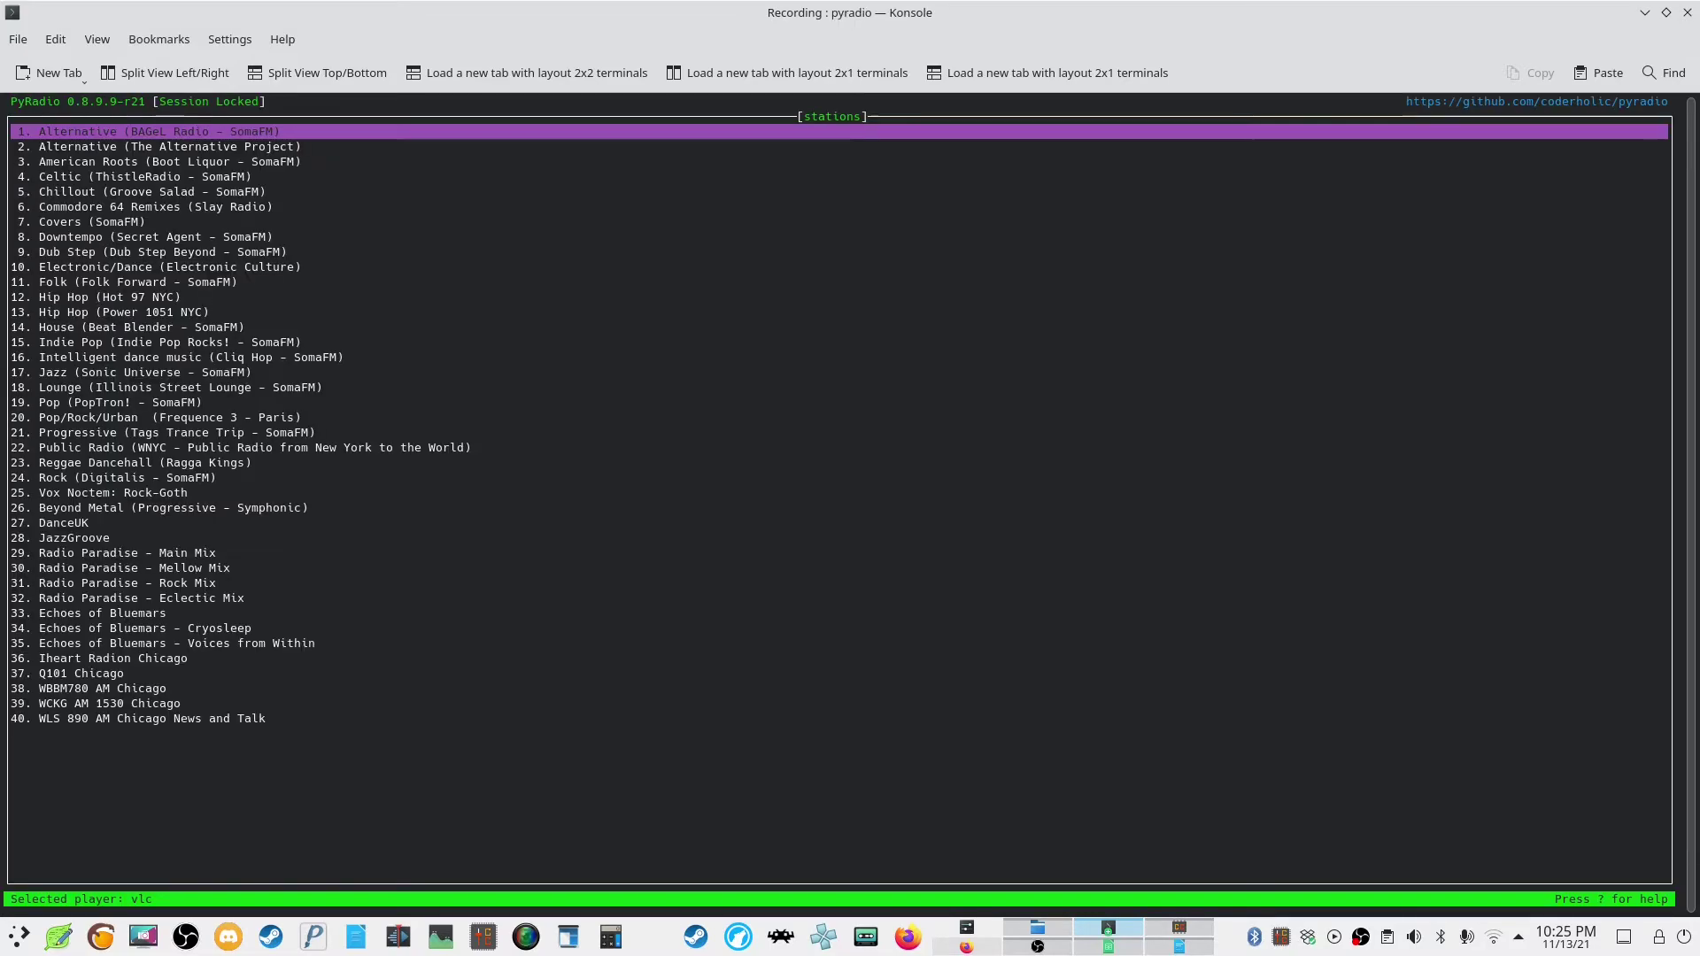
# - Start playing station 36, Iheart Radion Chicago, from the station list
pyautogui.press('Up')
pyautogui.press('Up')
pyautogui.press('Up')
pyautogui.press('Up')
pyautogui.press('Up')
pyautogui.press('Down')
pyautogui.press('Down')
pyautogui.press('Down')
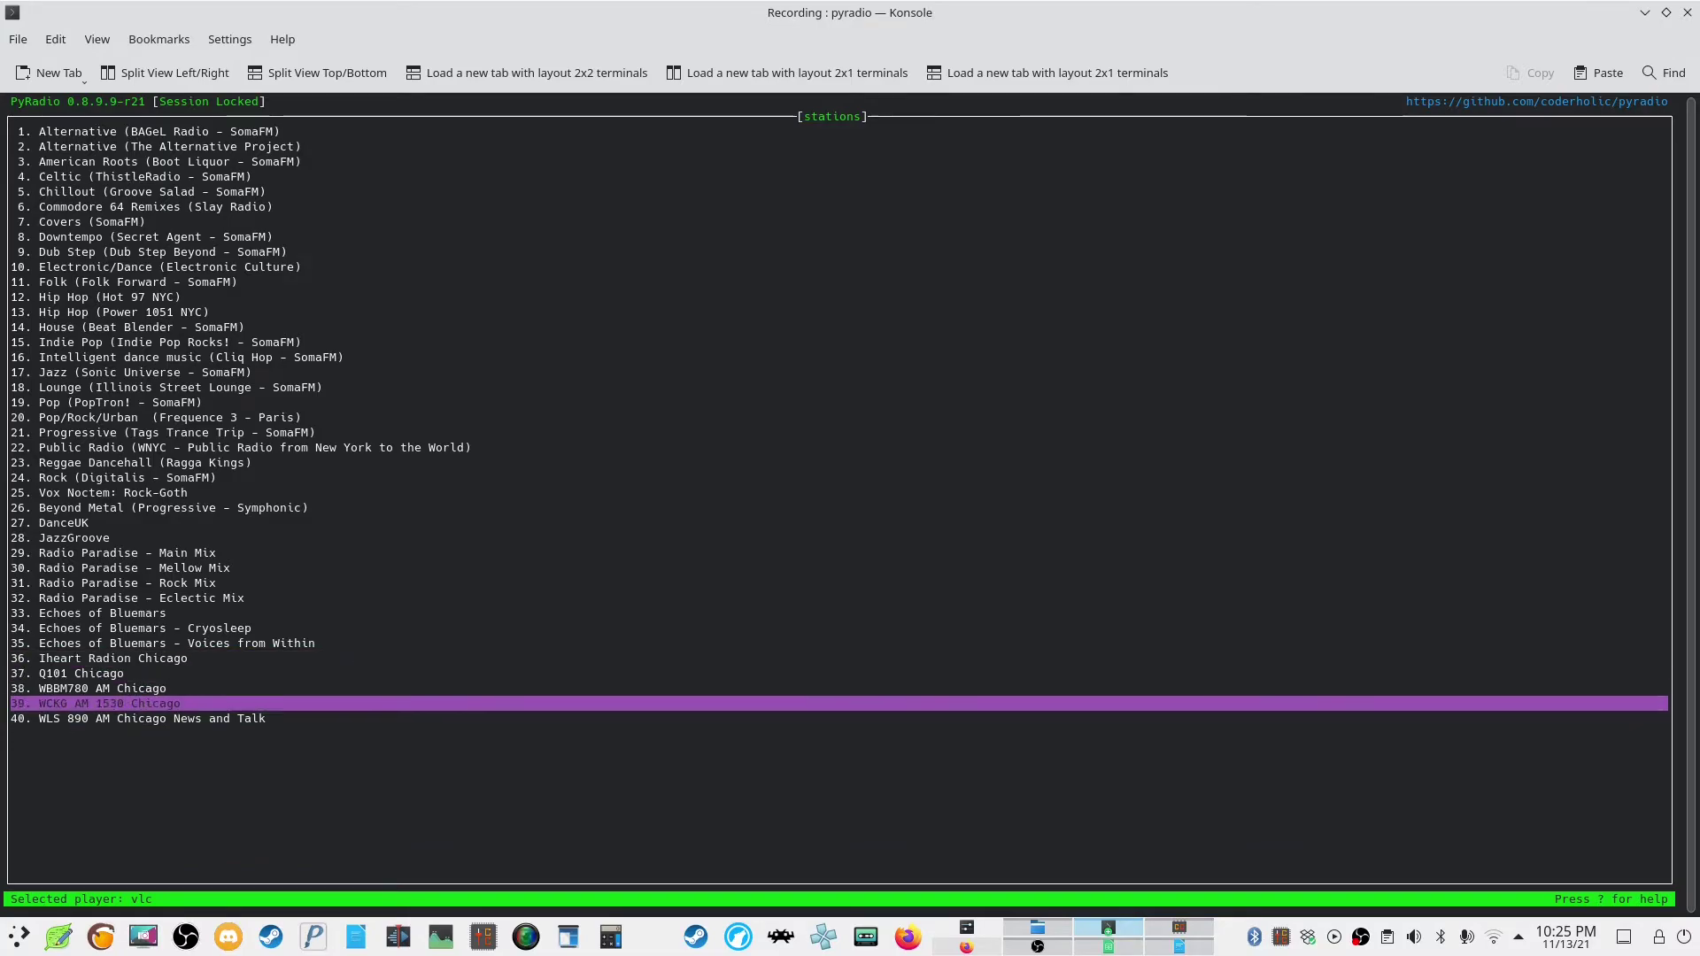
pyautogui.press('Down')
pyautogui.press('Up')
pyautogui.press('Up')
pyautogui.press('Up')
pyautogui.press('Up')
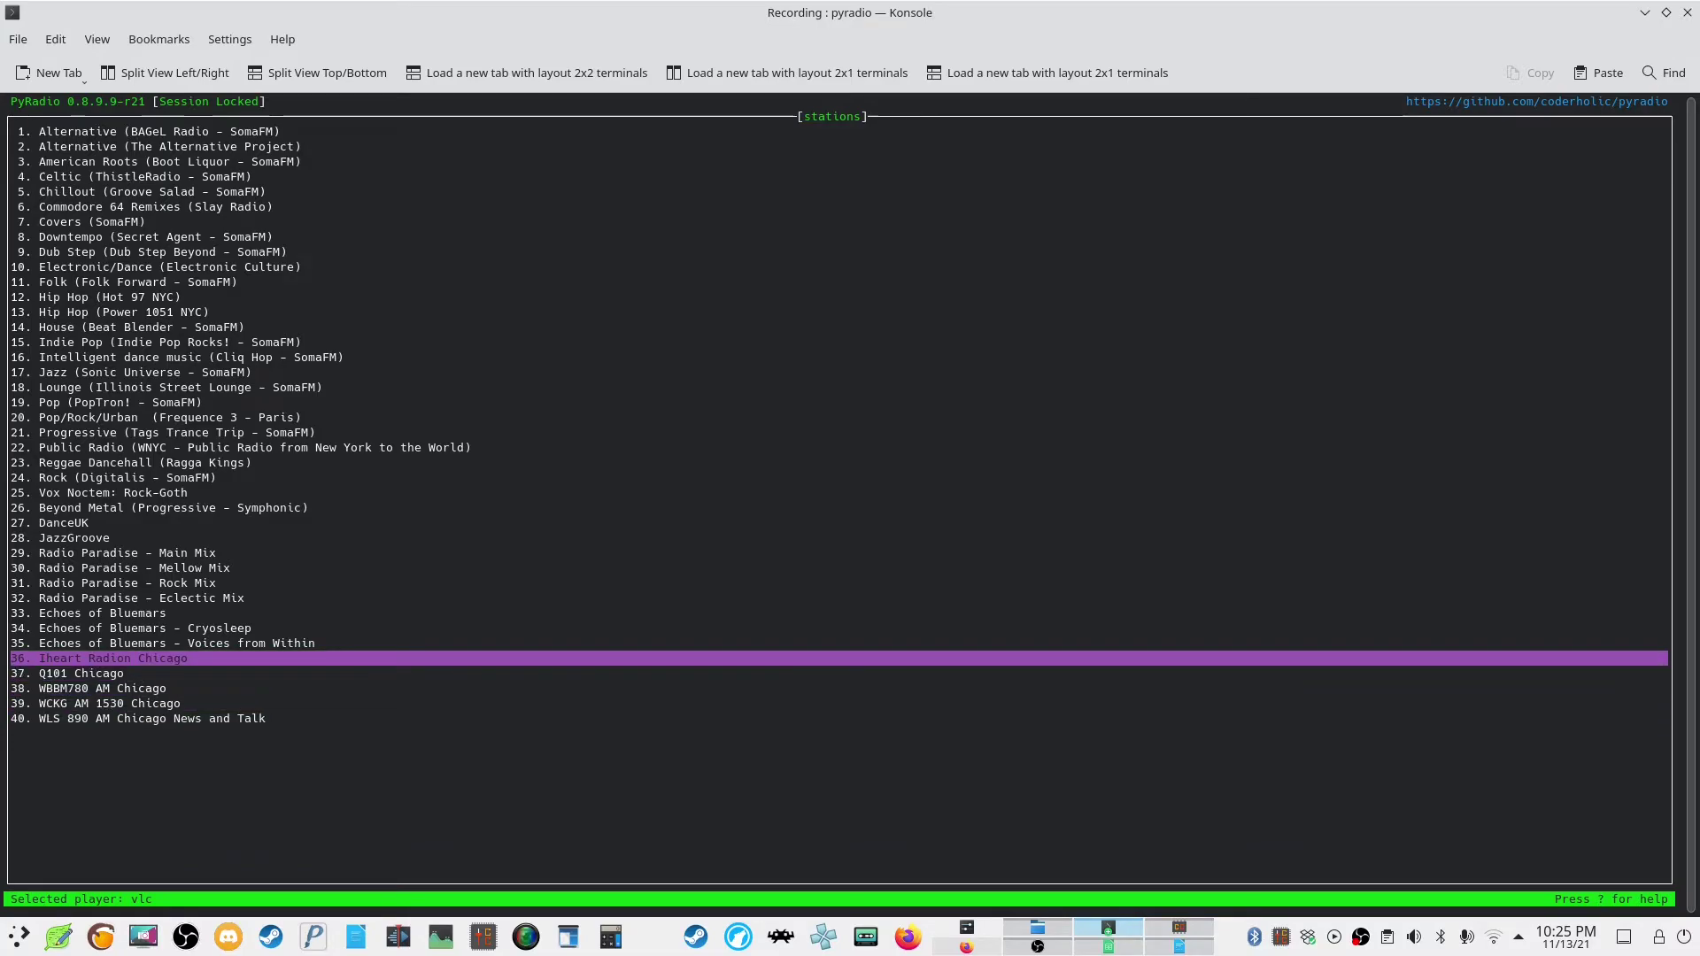
pyautogui.press('Return')
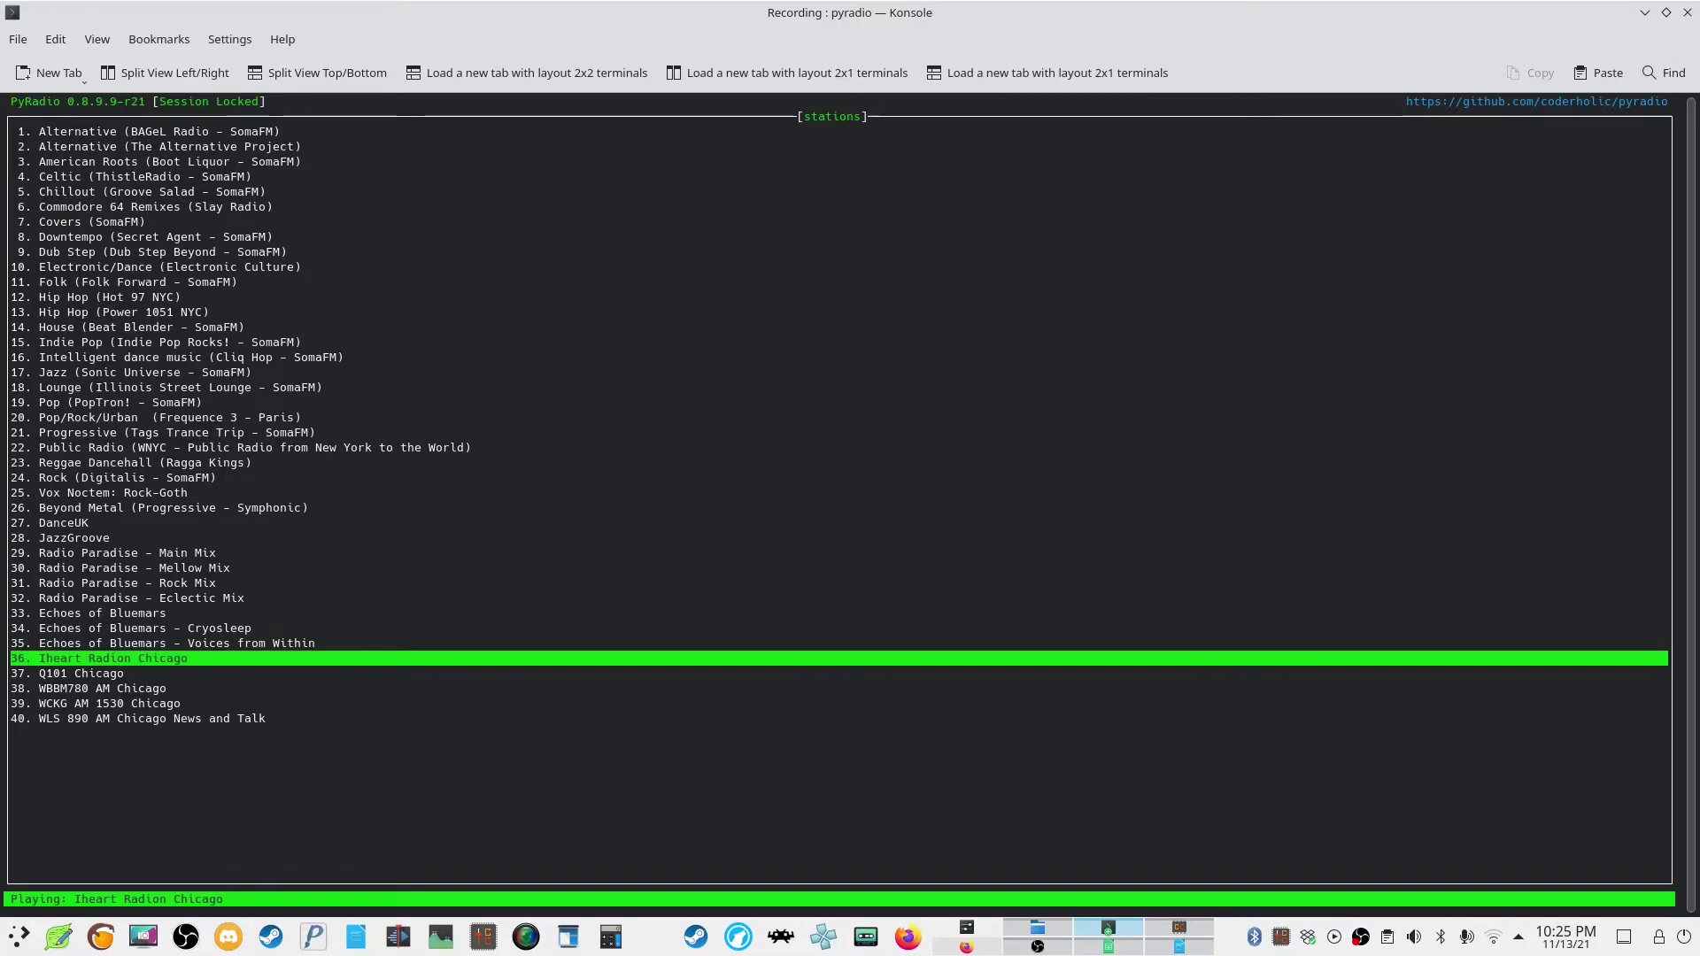
# - Stop the Iheart Radion Chicago stream, restart it briefly and stop playback again
pyautogui.press('space')
pyautogui.press('Return')
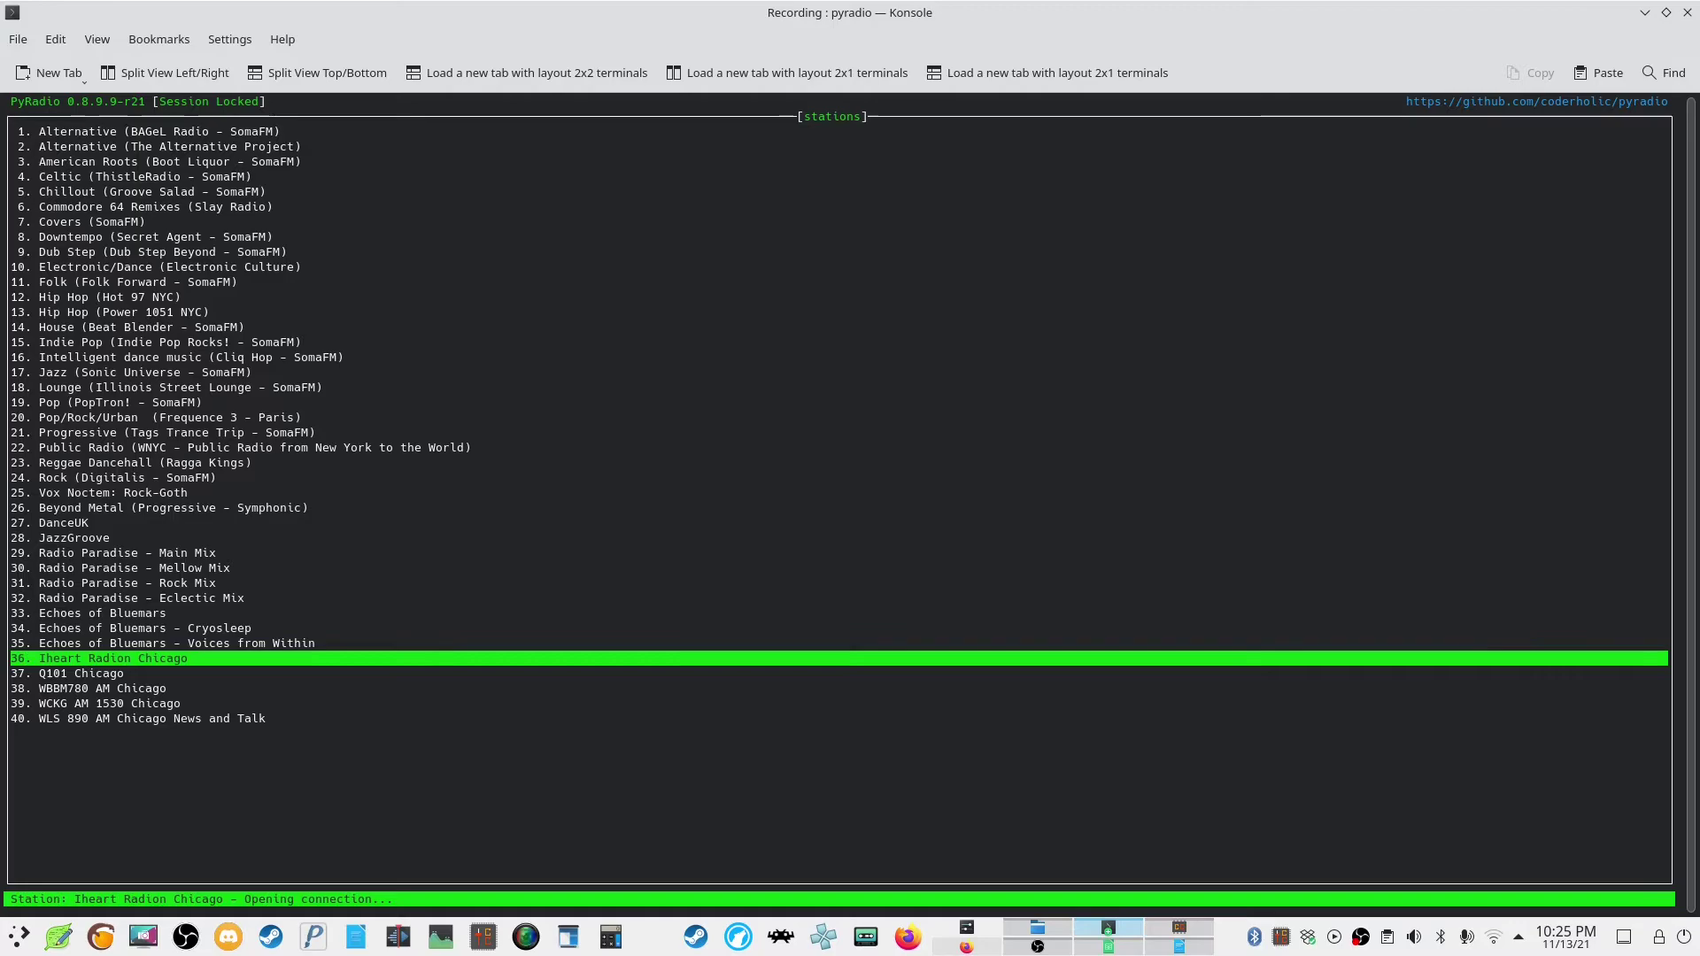
pyautogui.press('space')
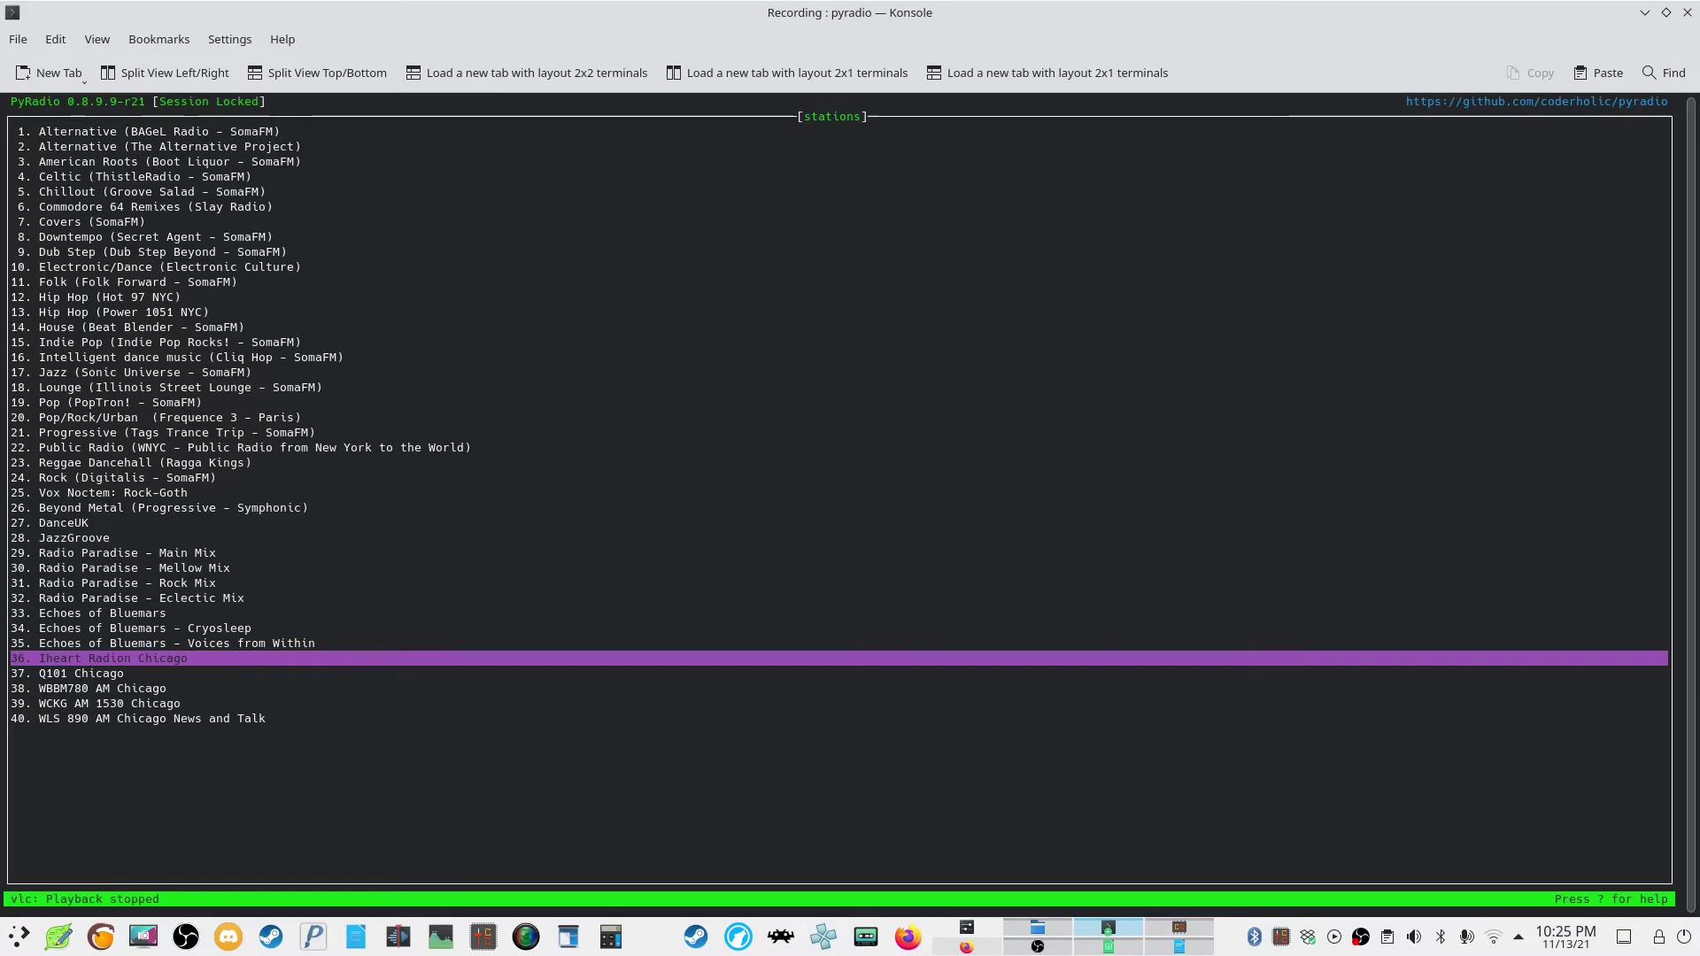
# - Play the custom stations Q101 Chicago, WBBM780 AM Chicago and WCKG AM 1530 Chicago one after another
pyautogui.press('Down')
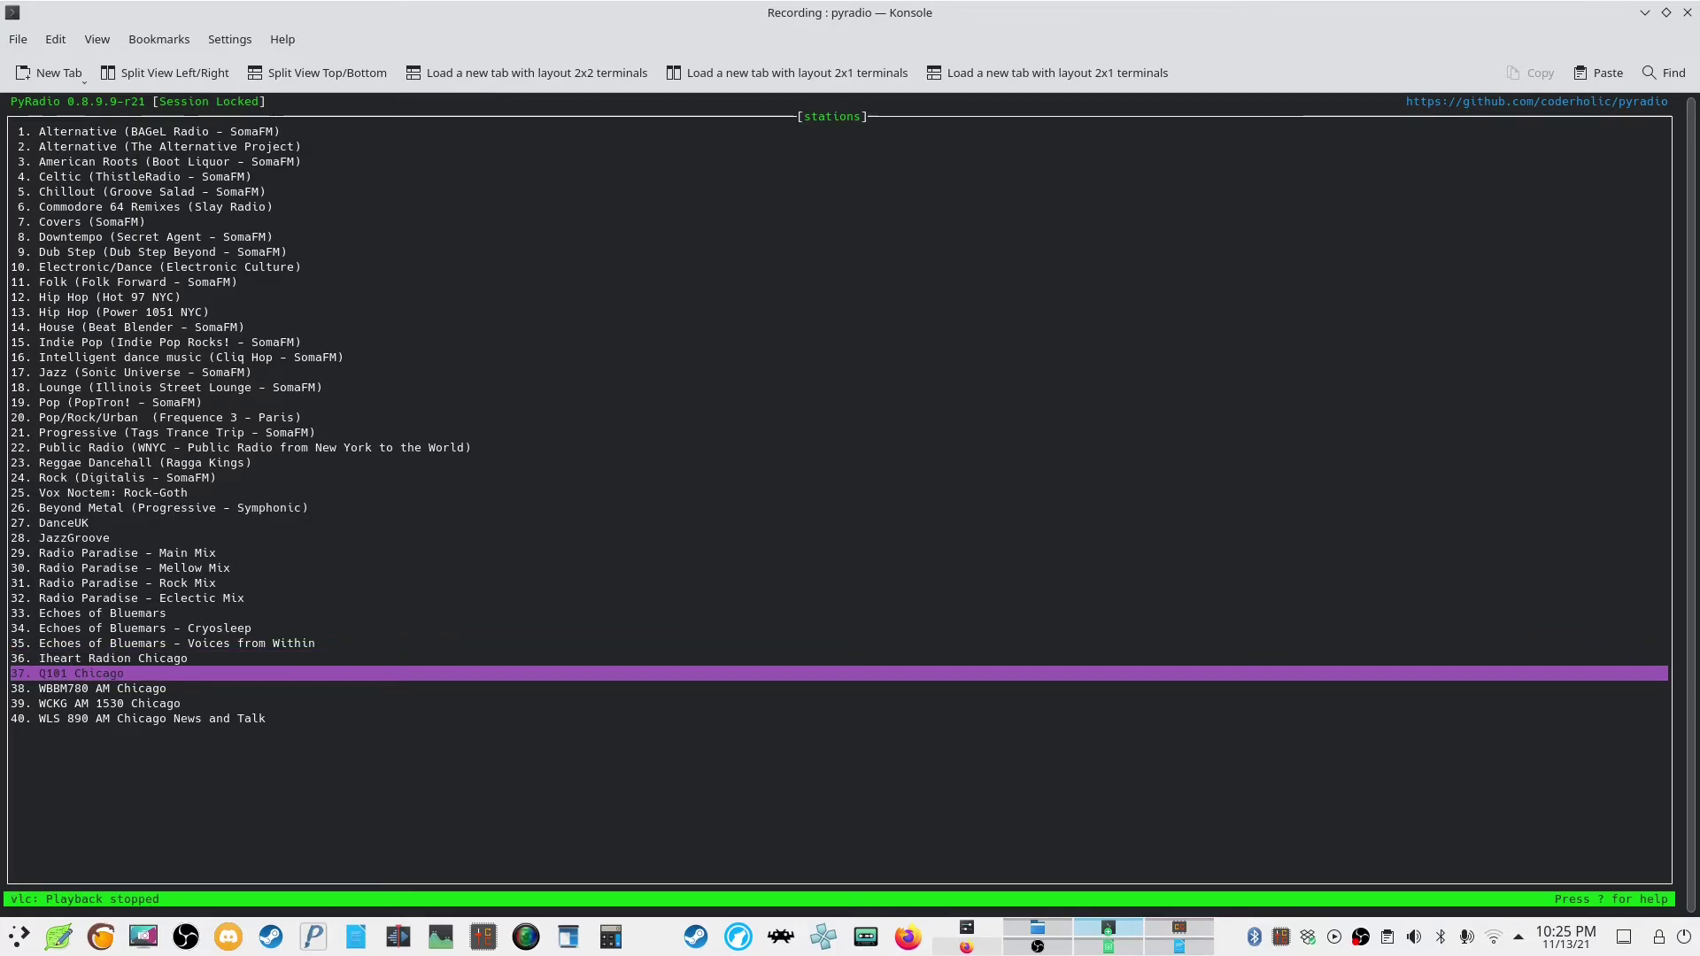
pyautogui.press('Return')
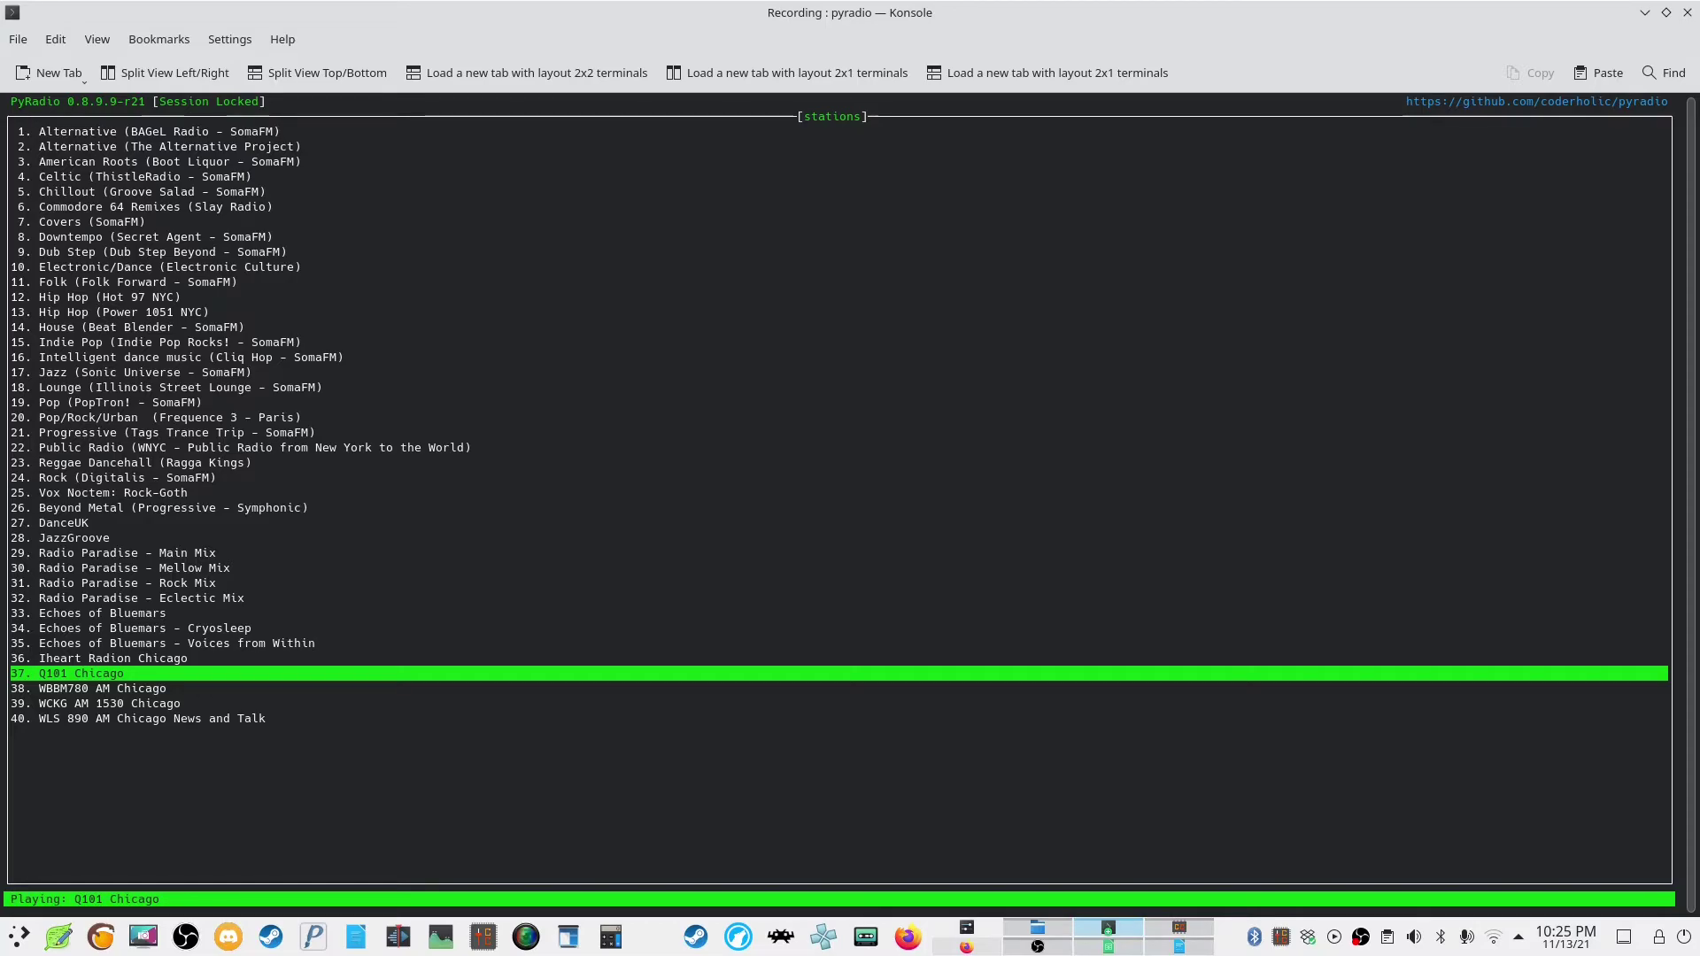
pyautogui.press('Down')
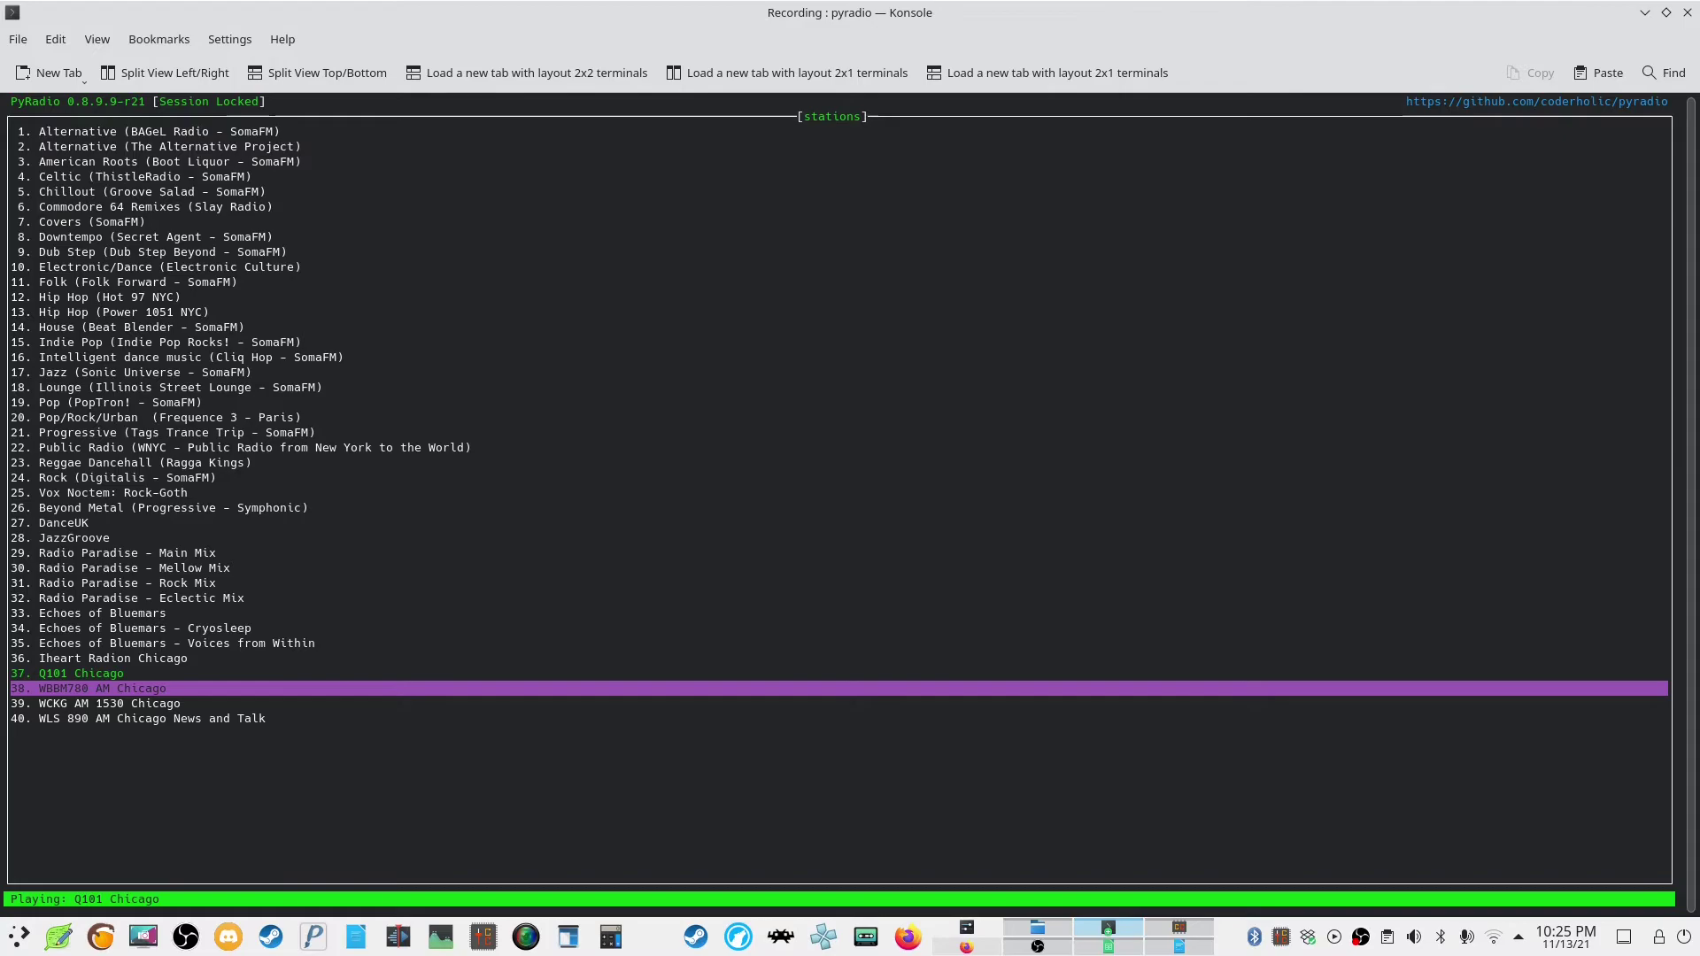
pyautogui.press('Return')
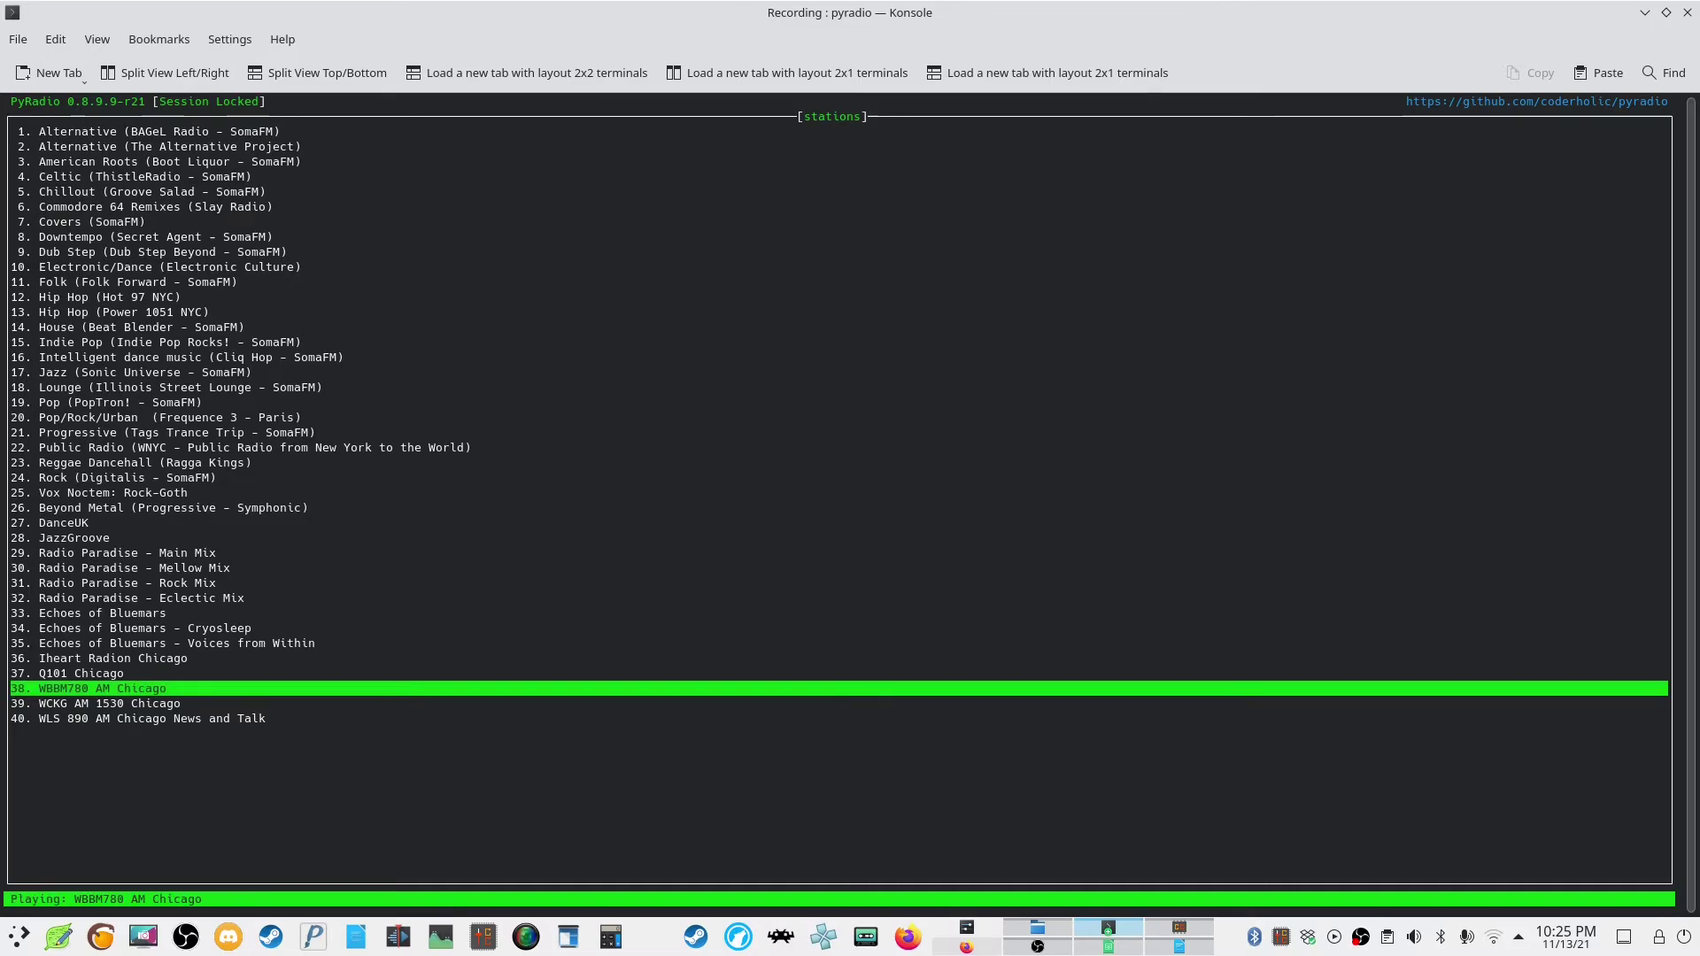
pyautogui.press('Down')
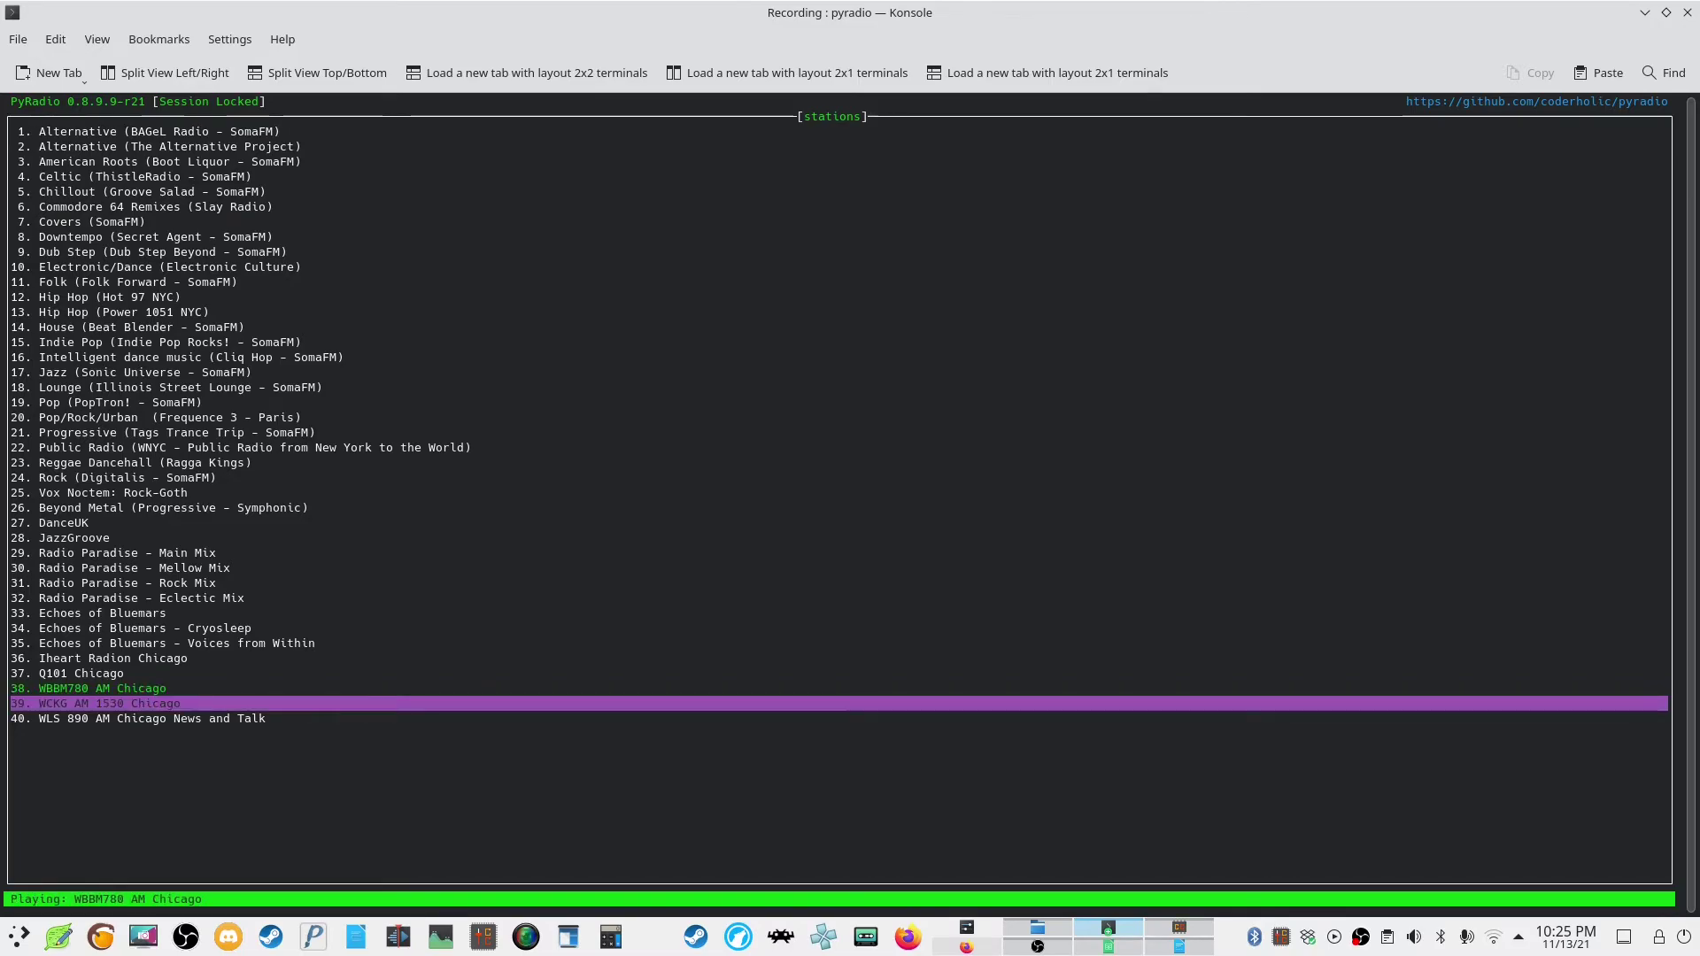
pyautogui.press('Return')
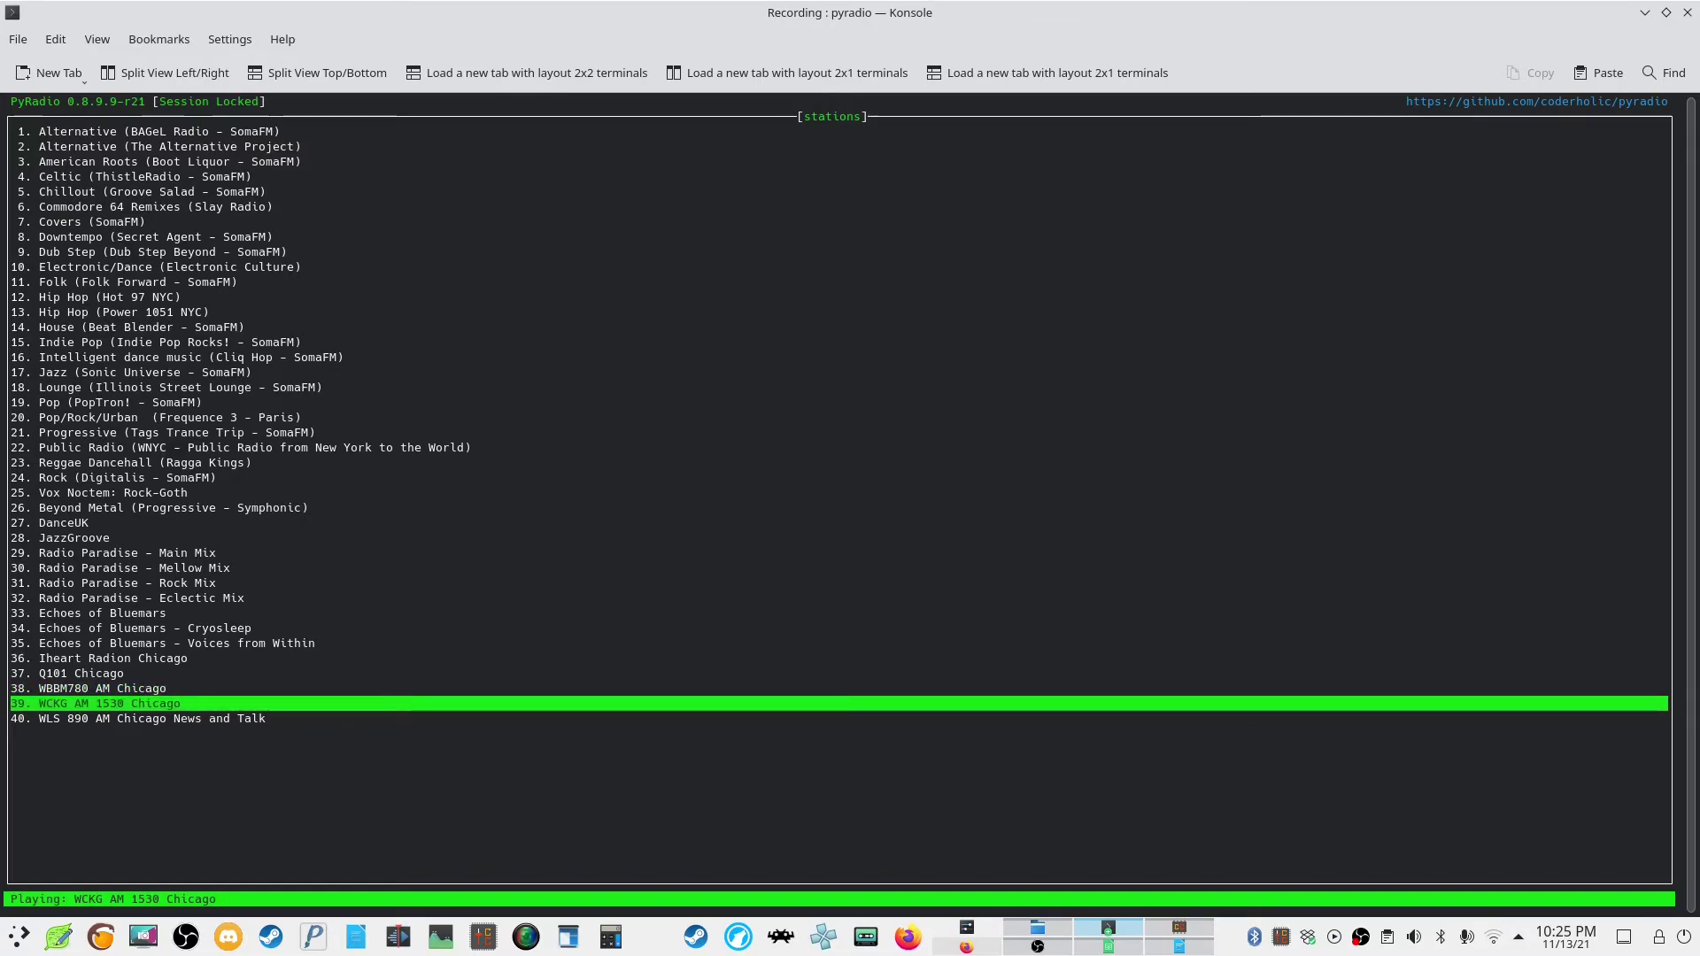
# - Quit PyRadio and minimize the terminal to return to stations.csv in LibreOffice Calc
pyautogui.press('Down')
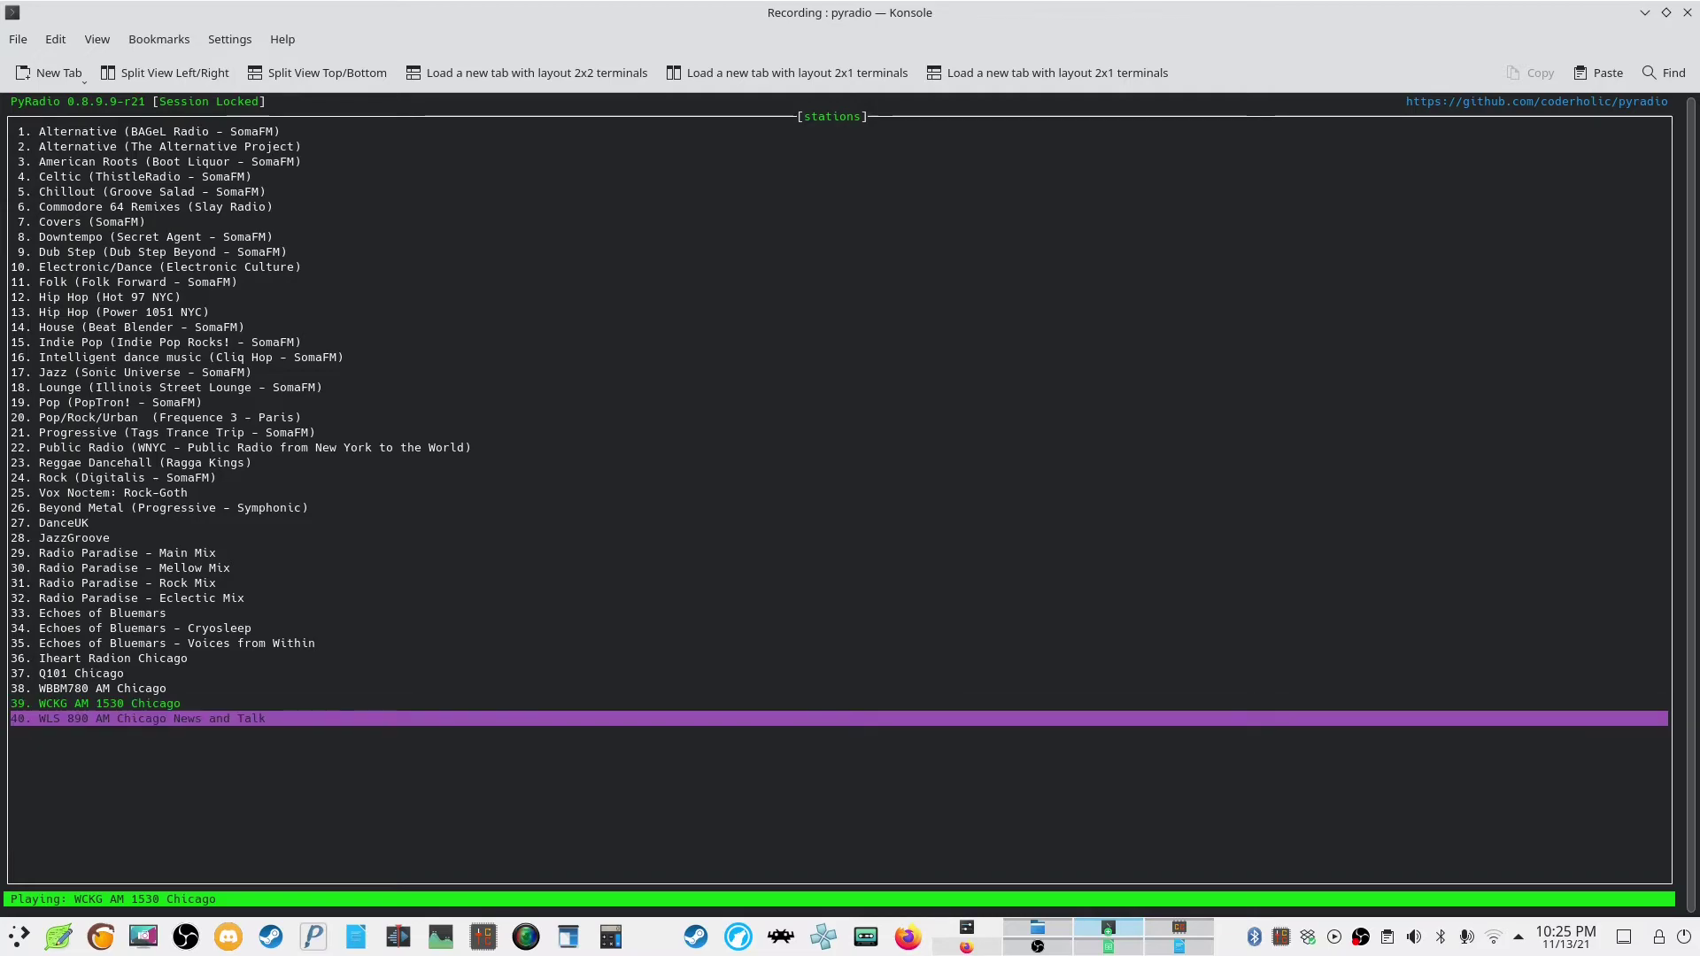
pyautogui.press('q')
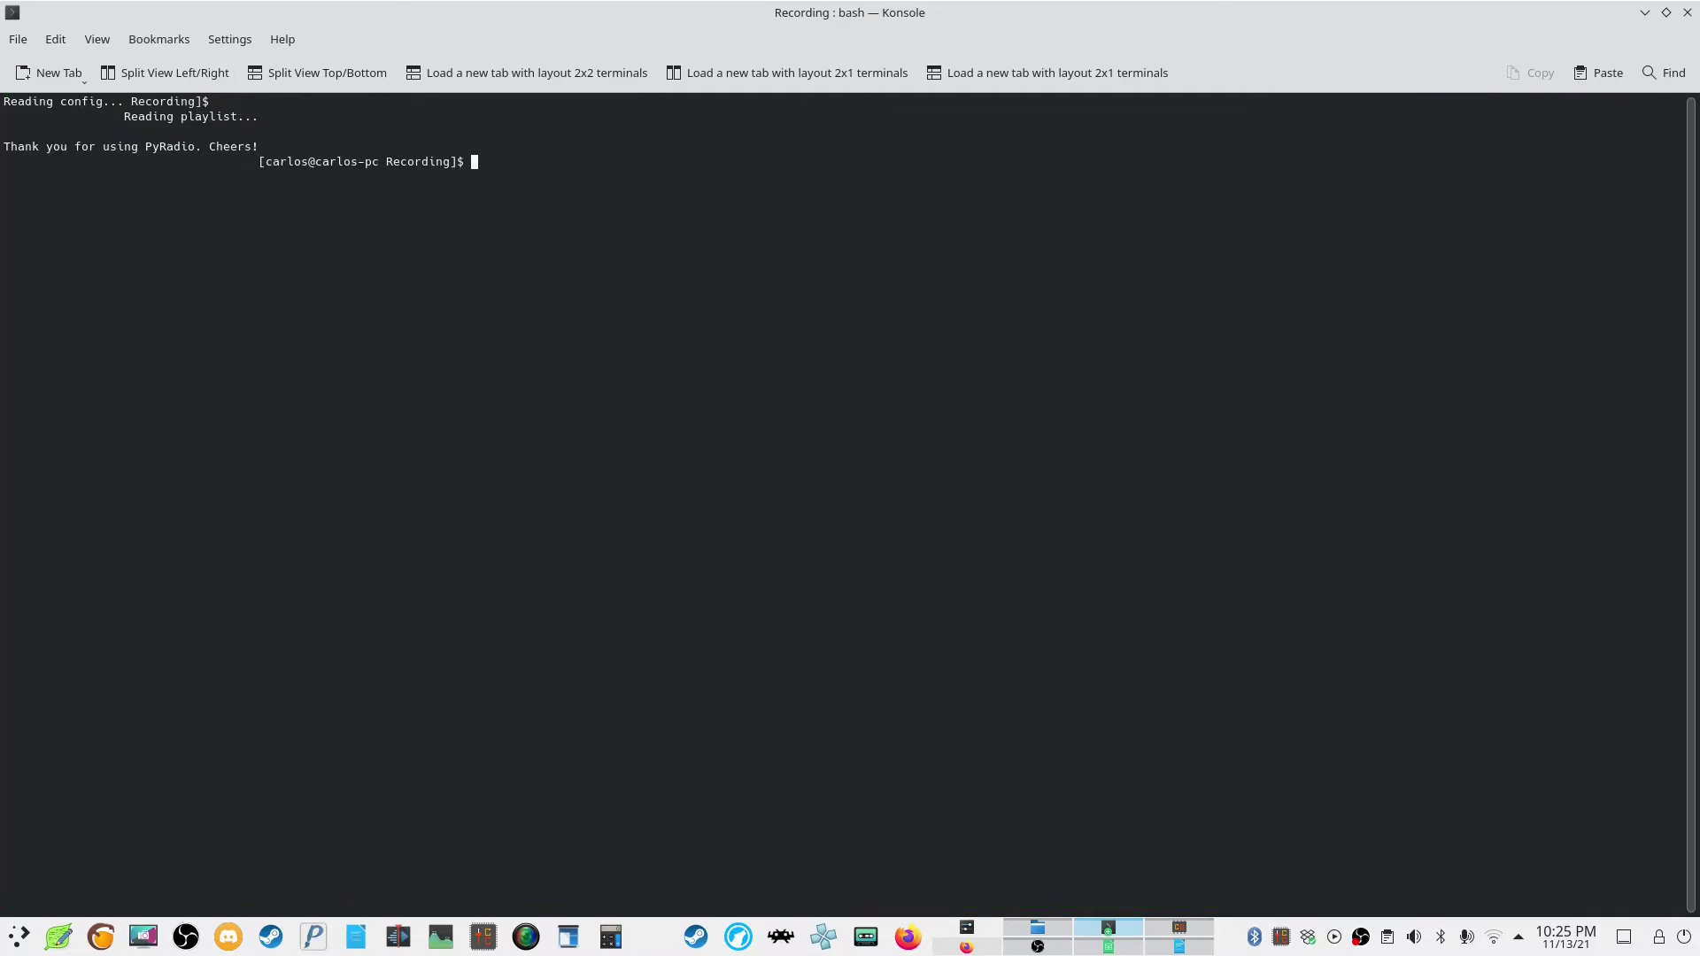
pyautogui.click(1645, 12)
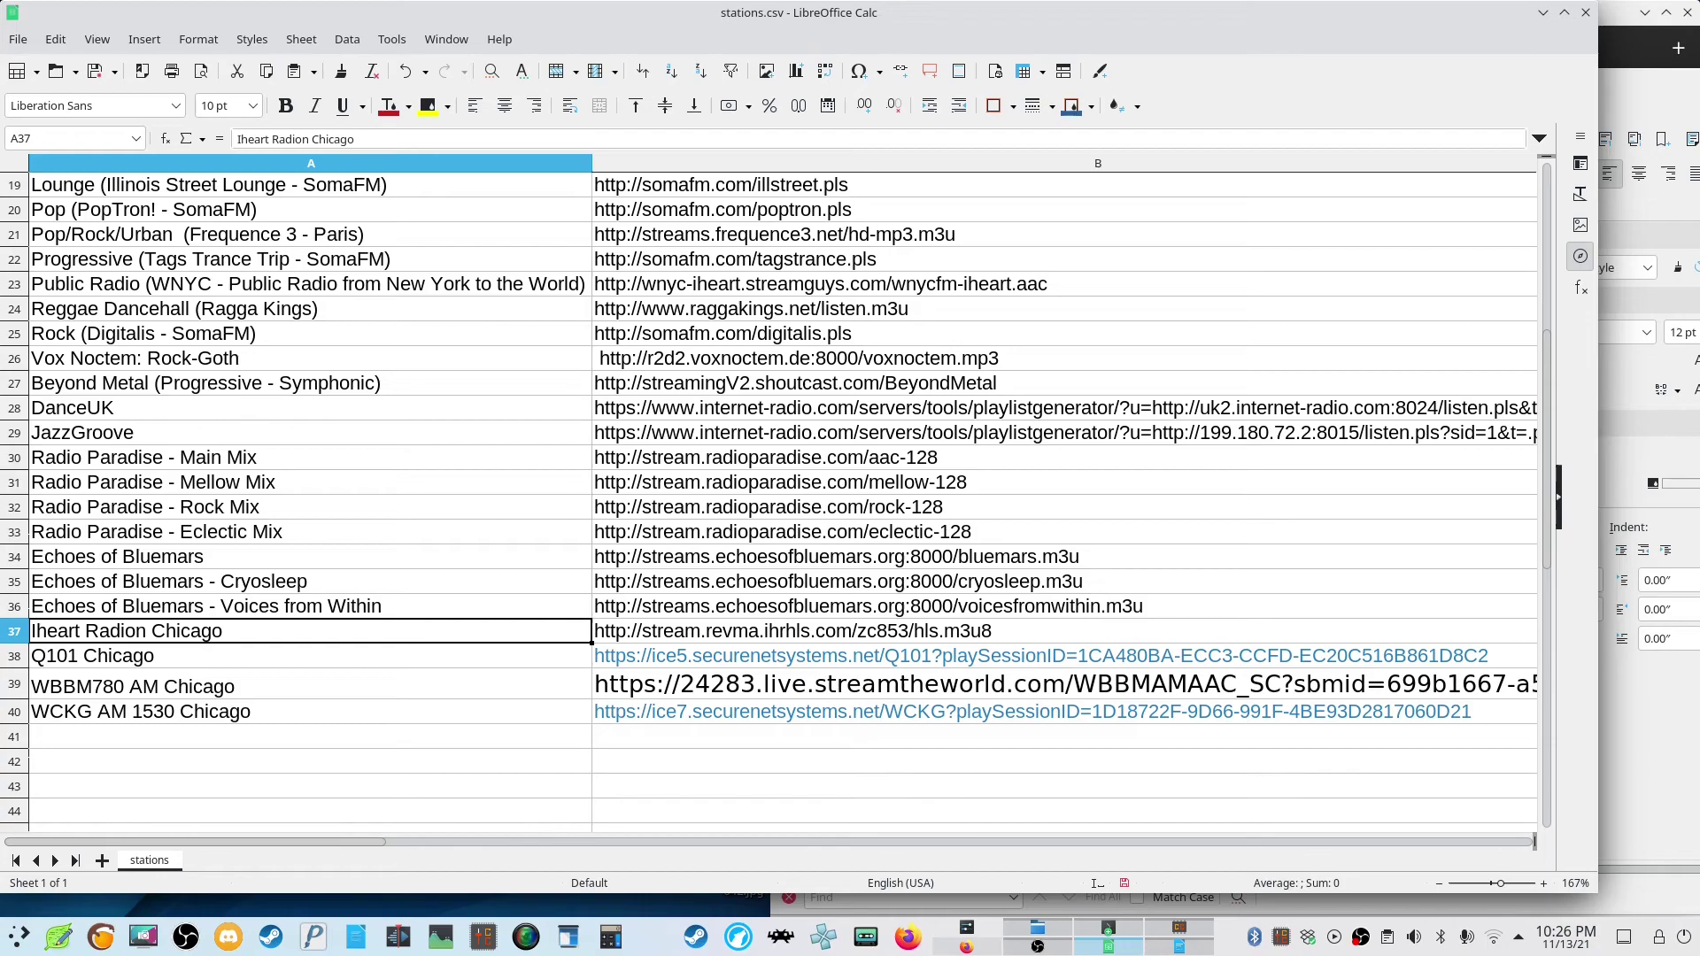
pyautogui.click(208, 184)
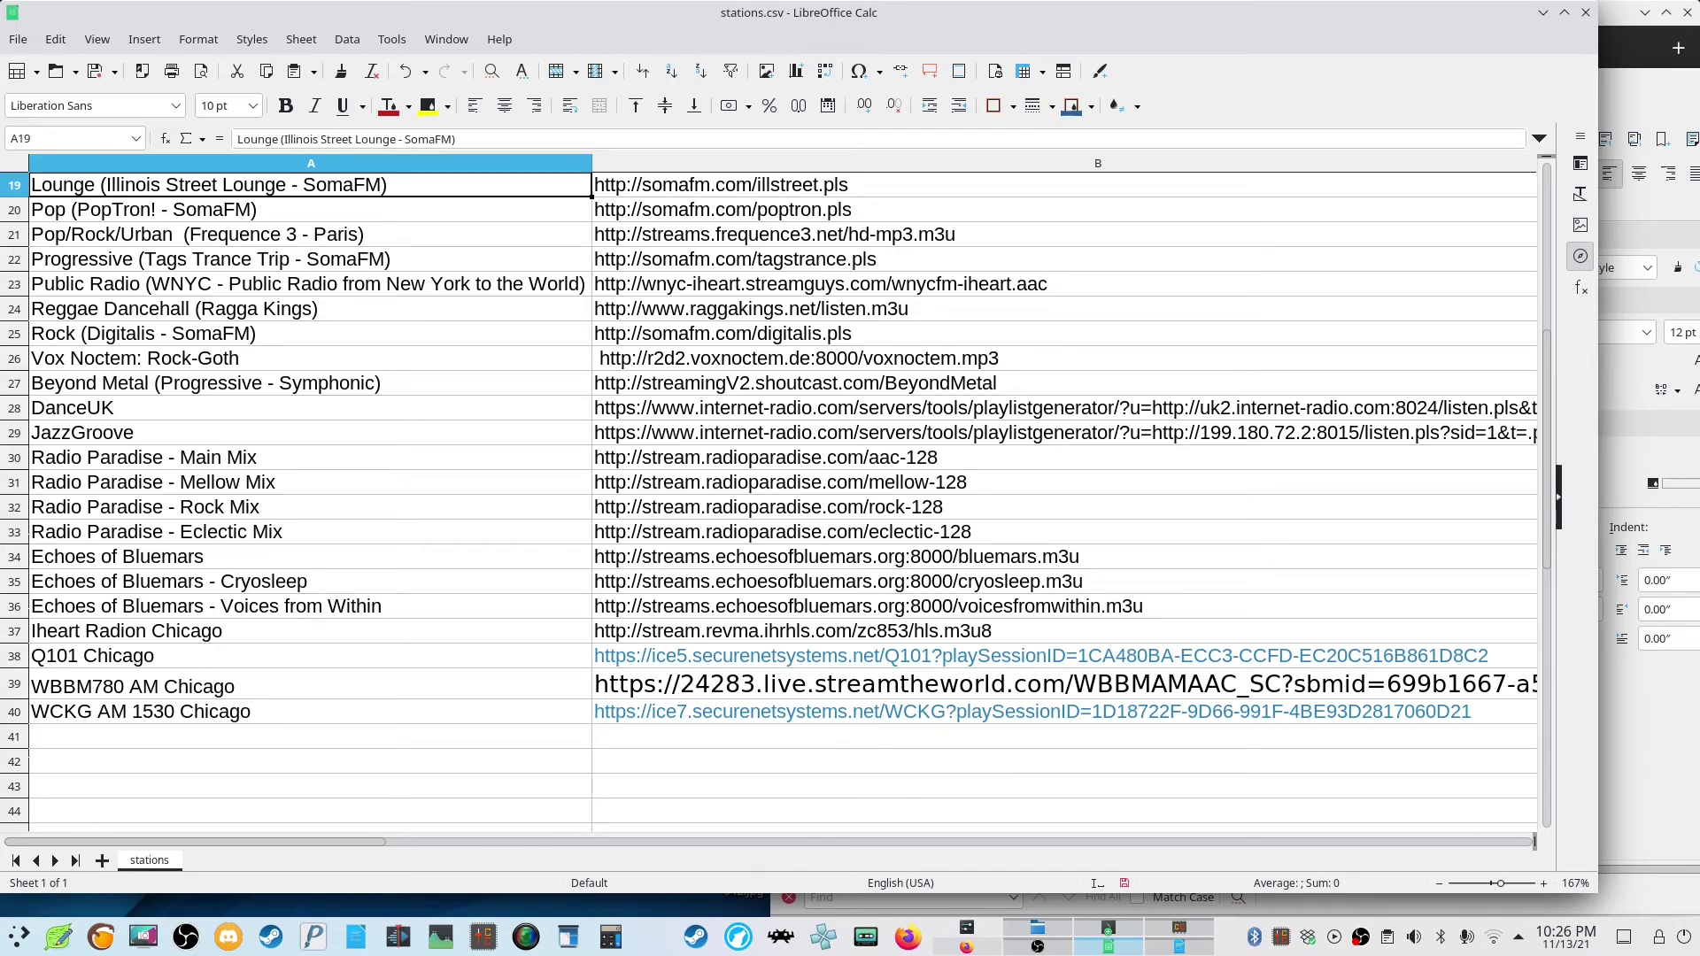
pyautogui.click(195, 233)
pyautogui.click(194, 407)
pyautogui.click(195, 482)
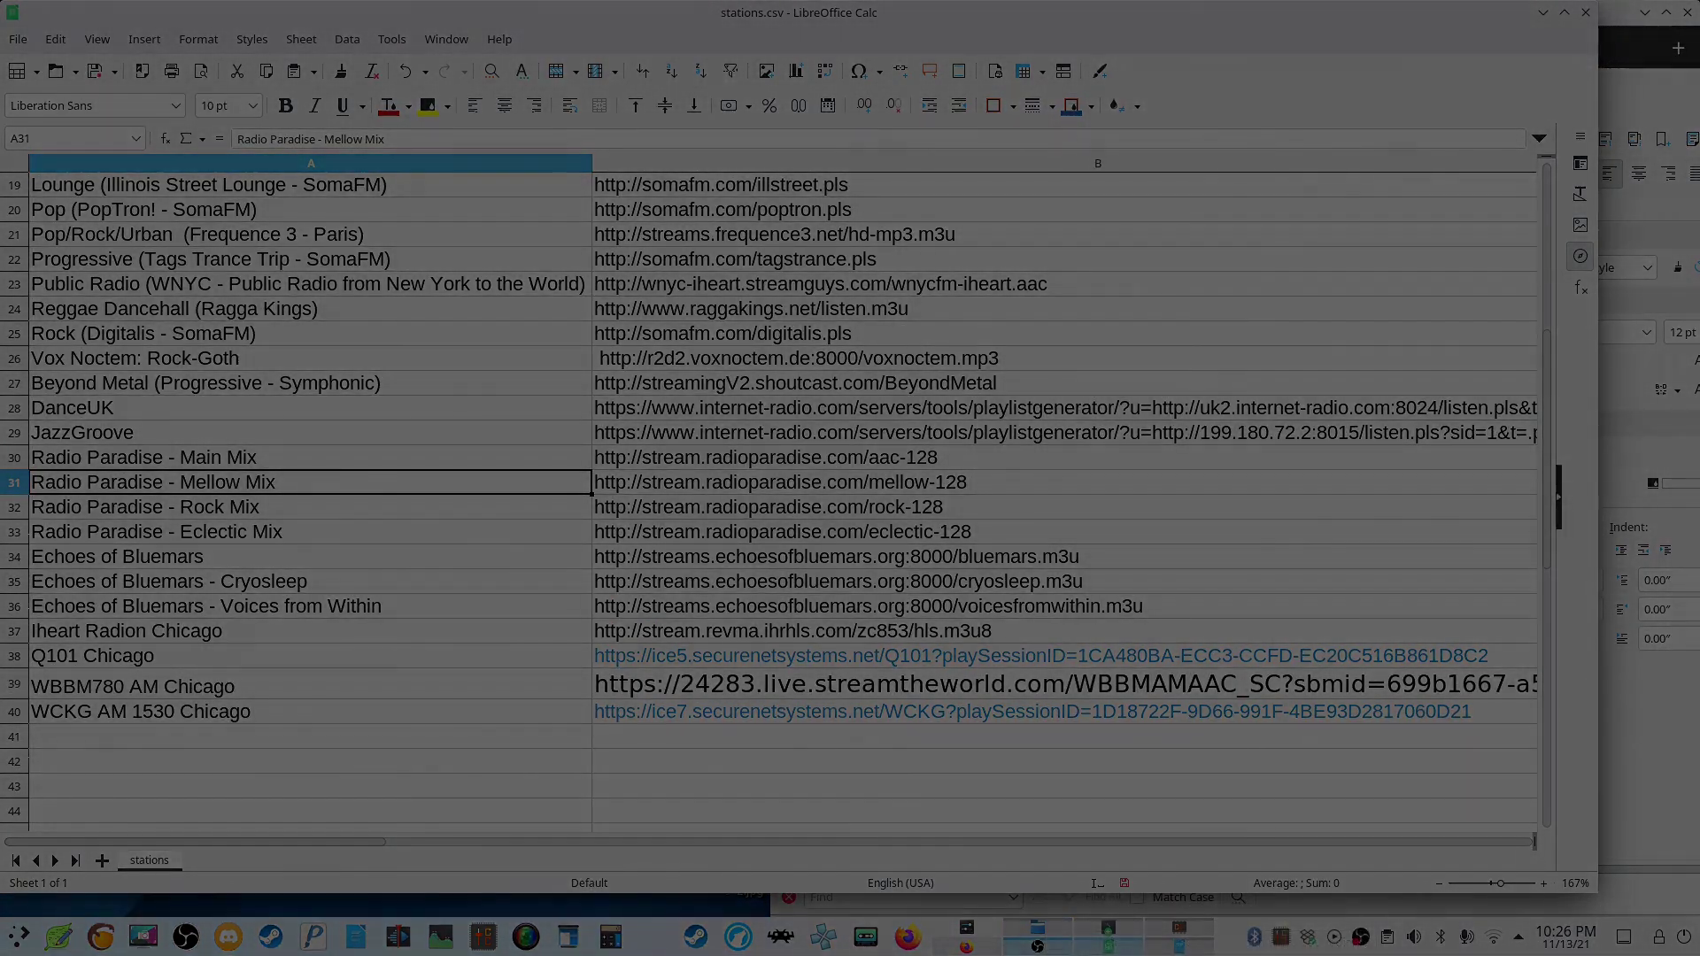
pyautogui.click(1037, 937)
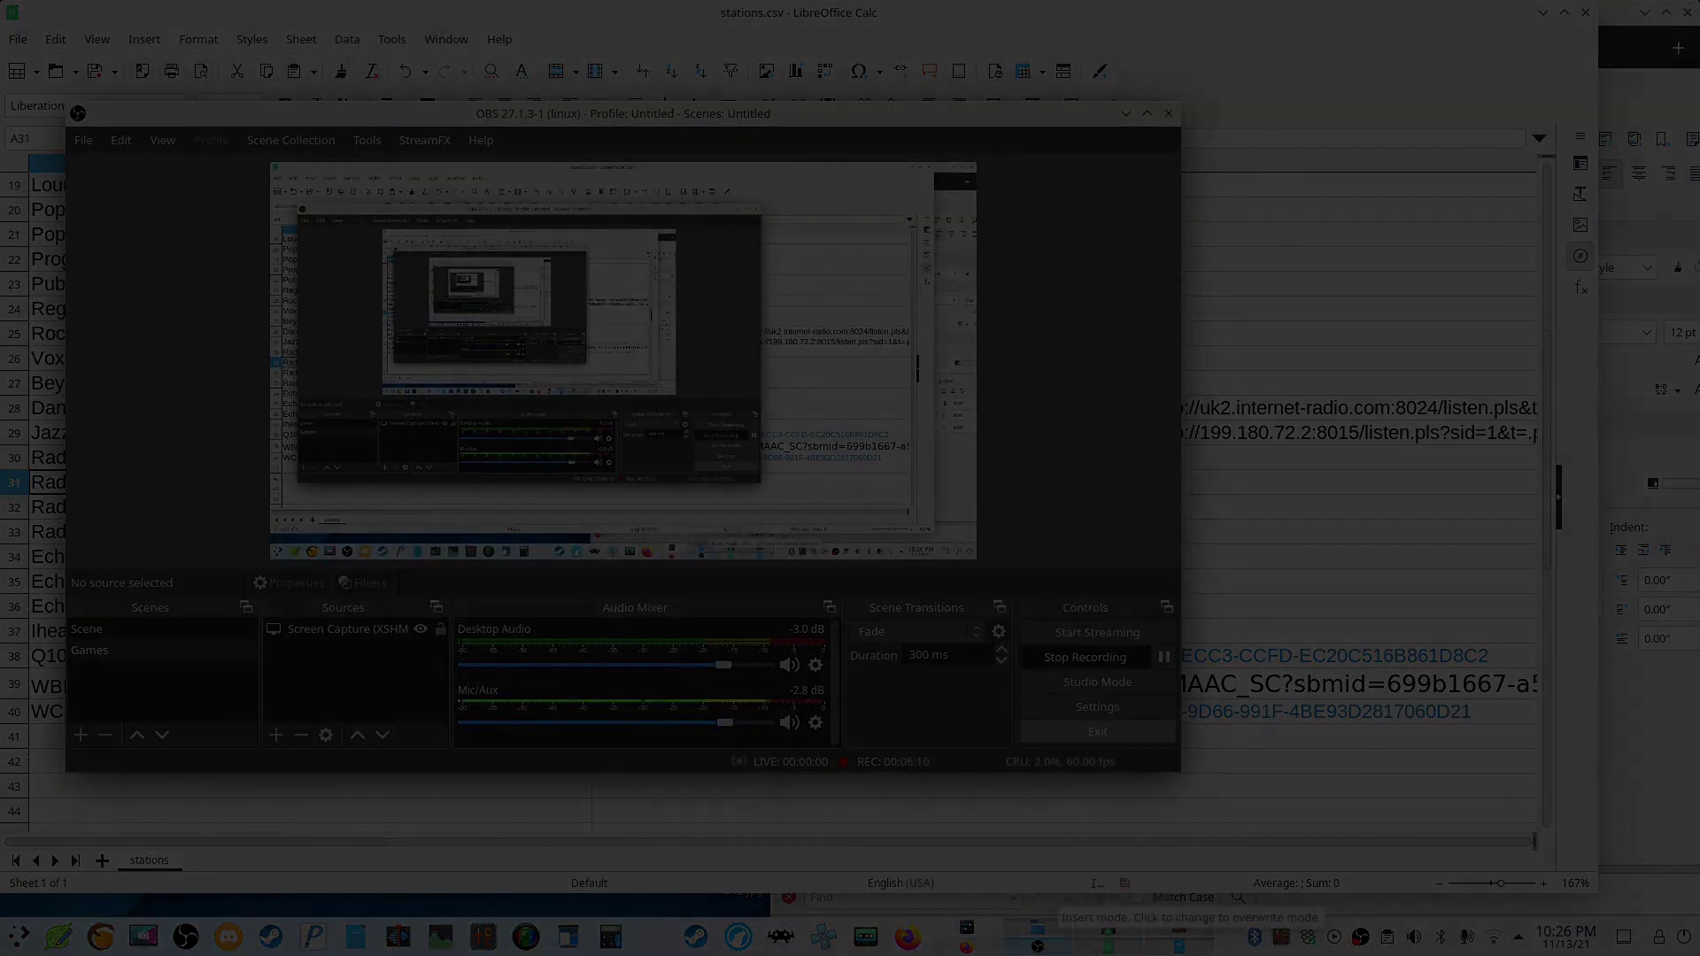